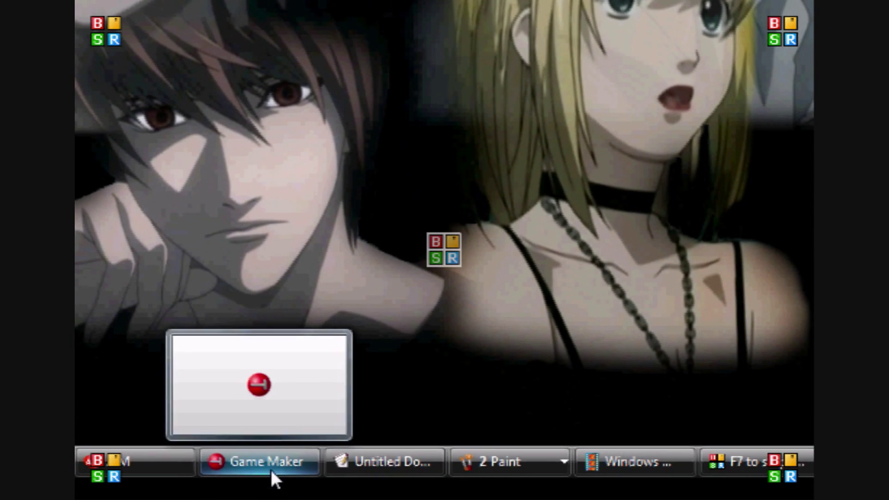
Switch to Game Maker and create a sprite named myfirstsprite.
click(270, 478)
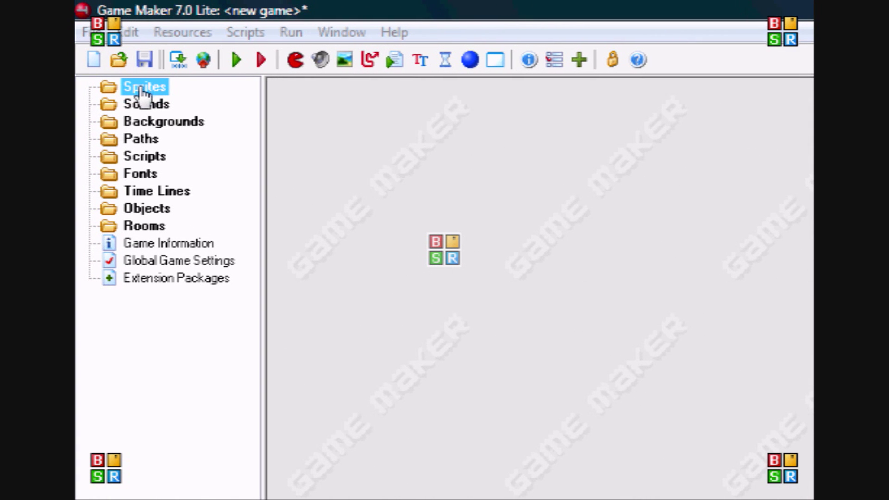
right_click(139, 87)
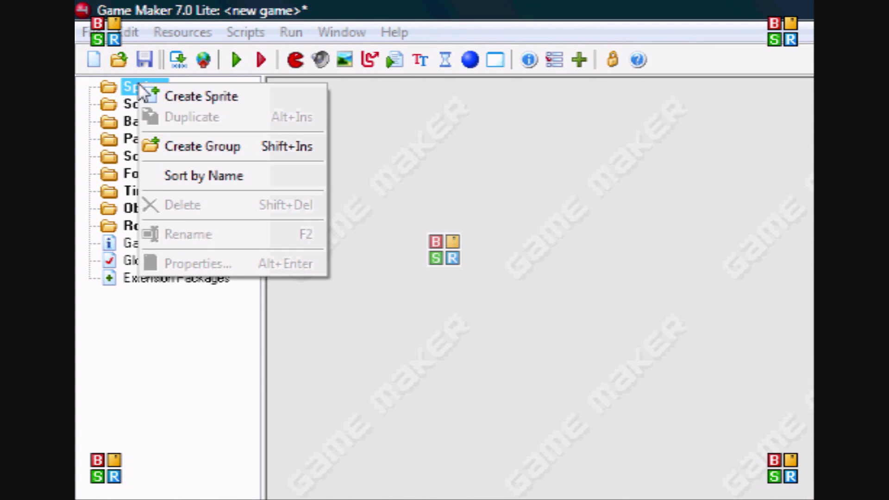
click(173, 97)
double_click(400, 153)
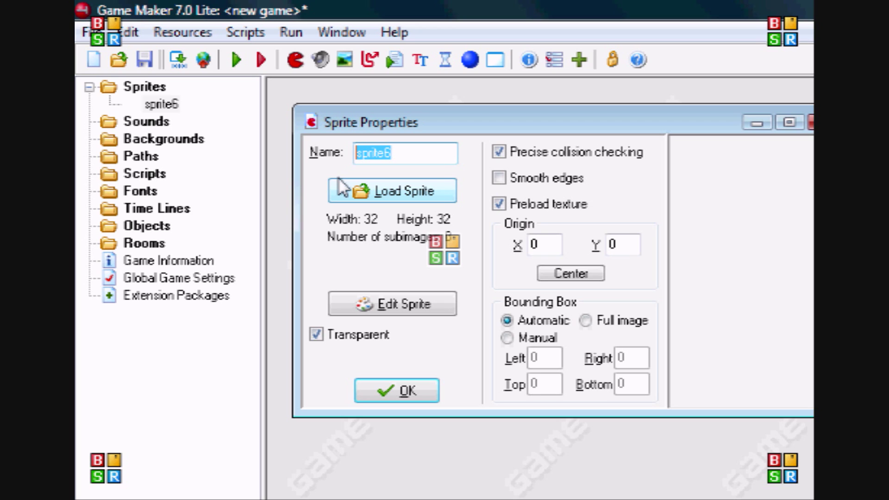
text(m)
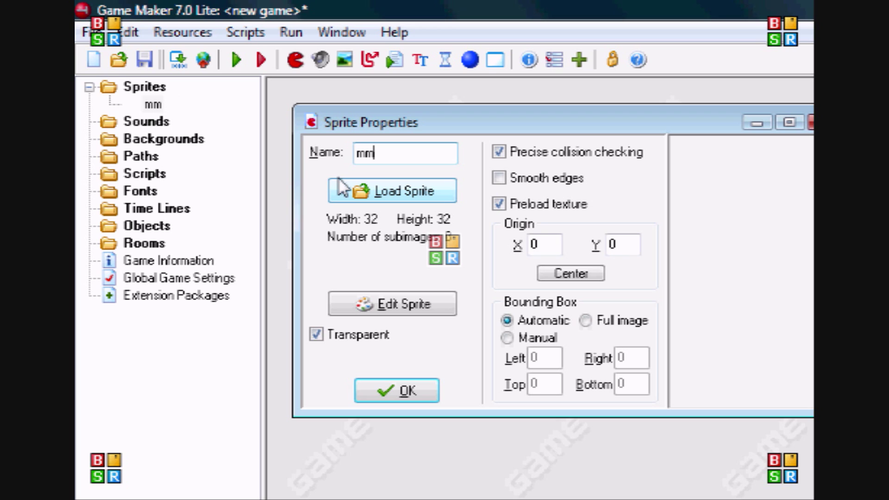
text(yfirstsprite)
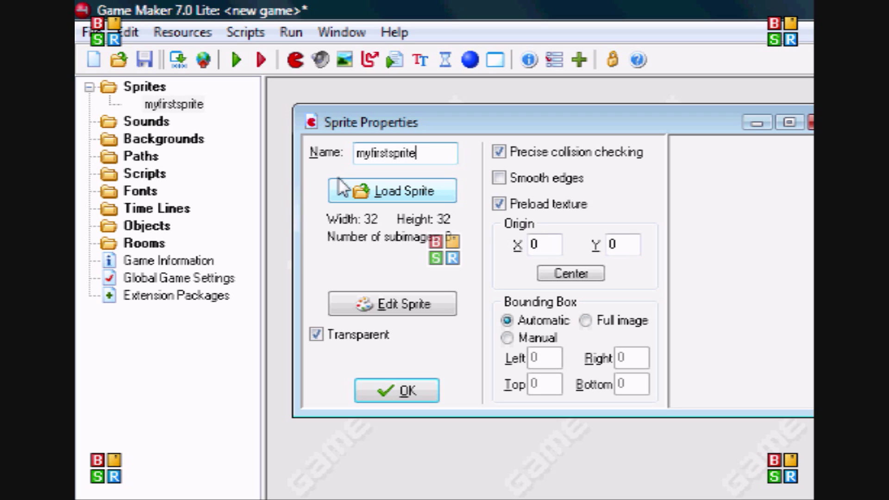
Draw a dark red circle outline as a stick figure's head in the upper-left corner of the sprite's image 0.
click(419, 304)
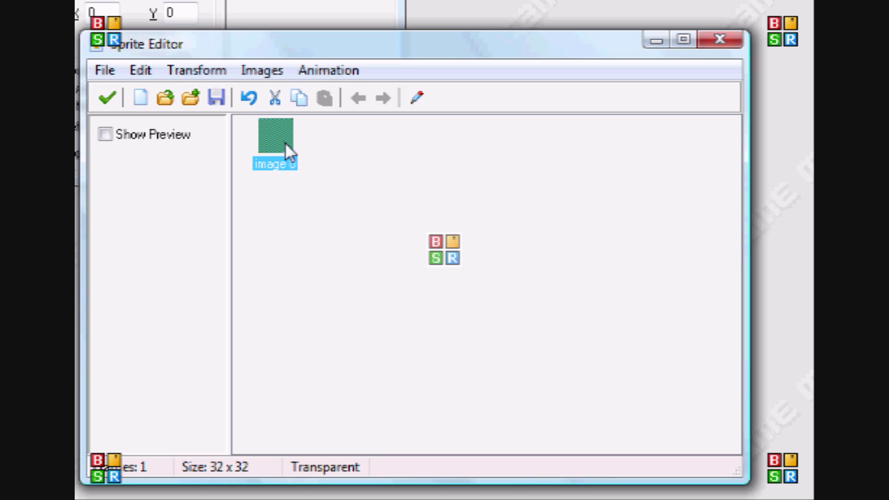
click(347, 192)
click(273, 149)
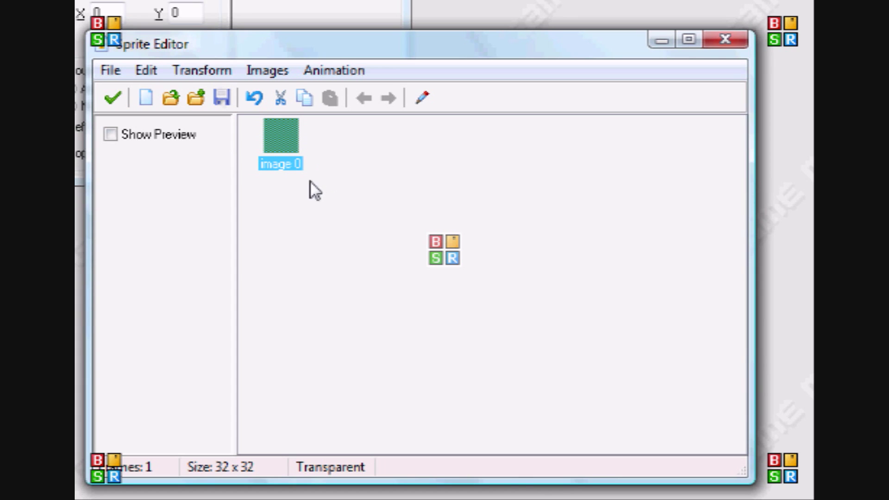
double_click(293, 139)
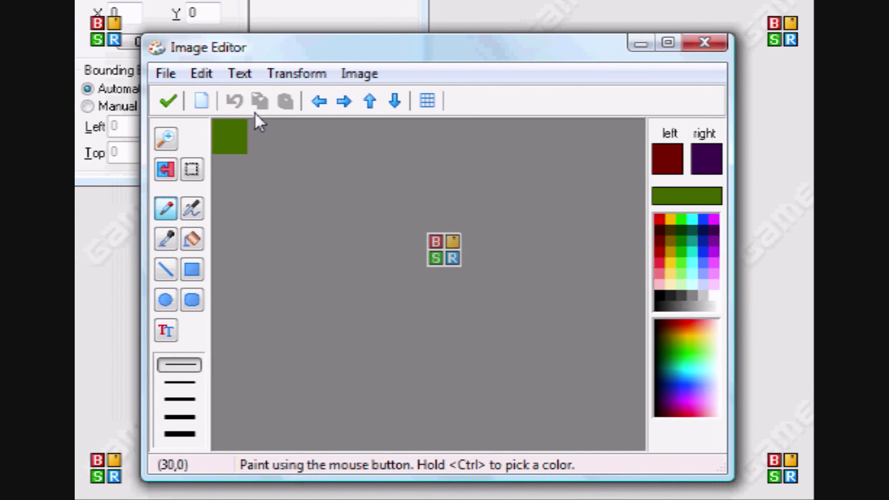
click(704, 43)
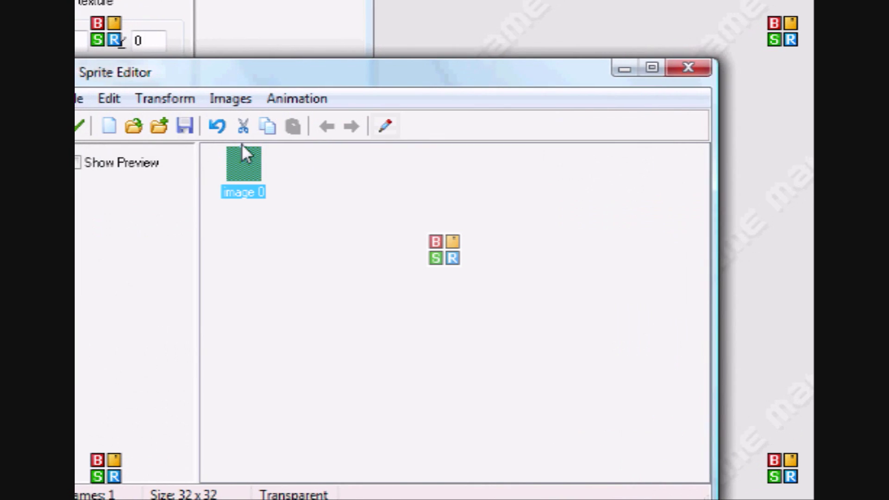
double_click(244, 160)
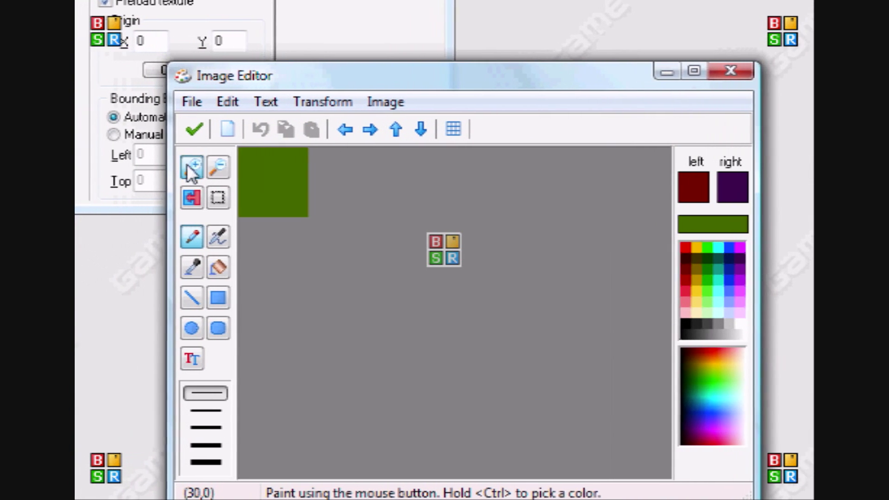
click(191, 168)
click(191, 169)
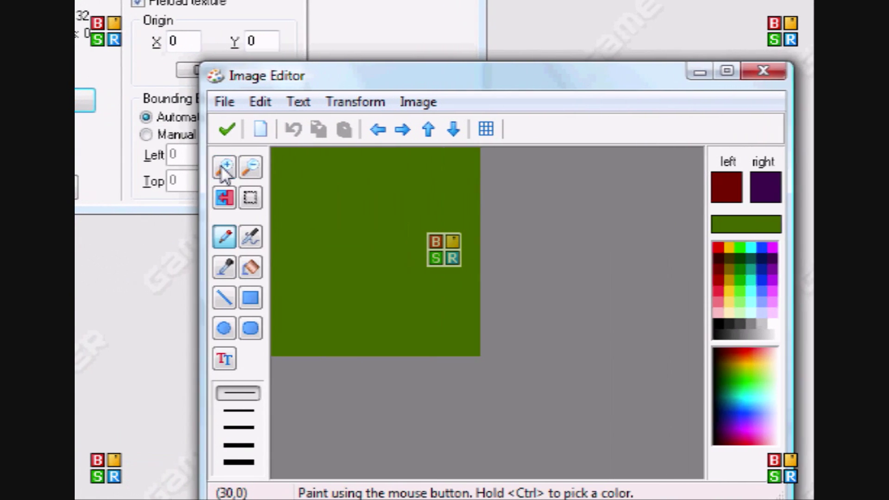
click(191, 170)
click(249, 329)
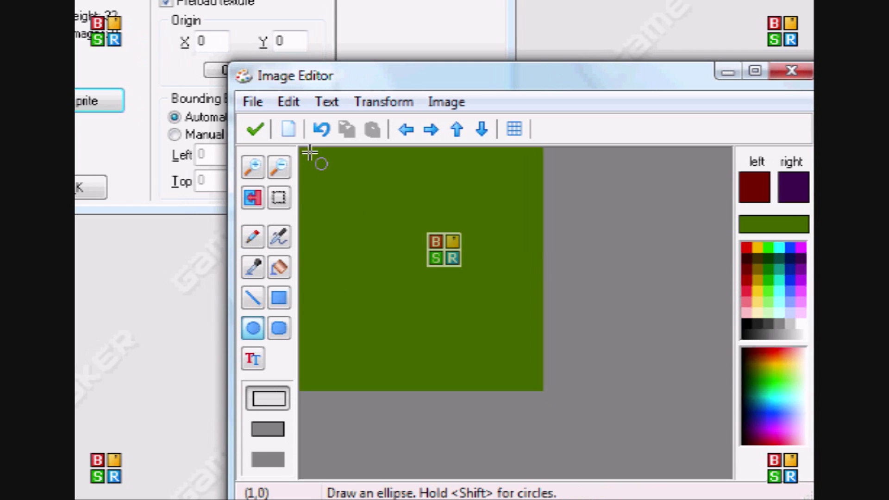
mouse_move(304, 149)
mouse_down()
mouse_move(452, 291)
mouse_move(533, 312)
mouse_move(525, 327)
mouse_move(399, 238)
mouse_move(414, 255)
mouse_move(366, 305)
mouse_move(369, 344)
mouse_move(367, 331)
mouse_move(398, 387)
mouse_up()
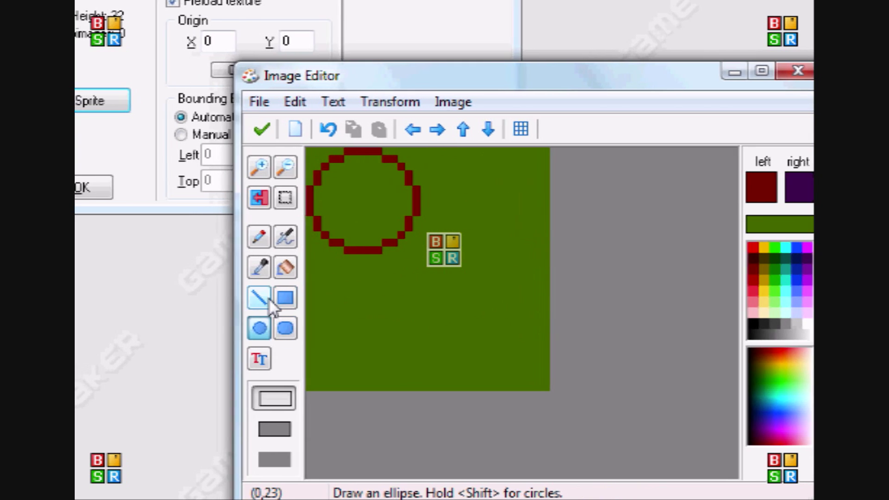
Draw the stick figure's body, two legs and two arms with straight lines below the head.
click(258, 297)
drag(368, 333, 343, 387)
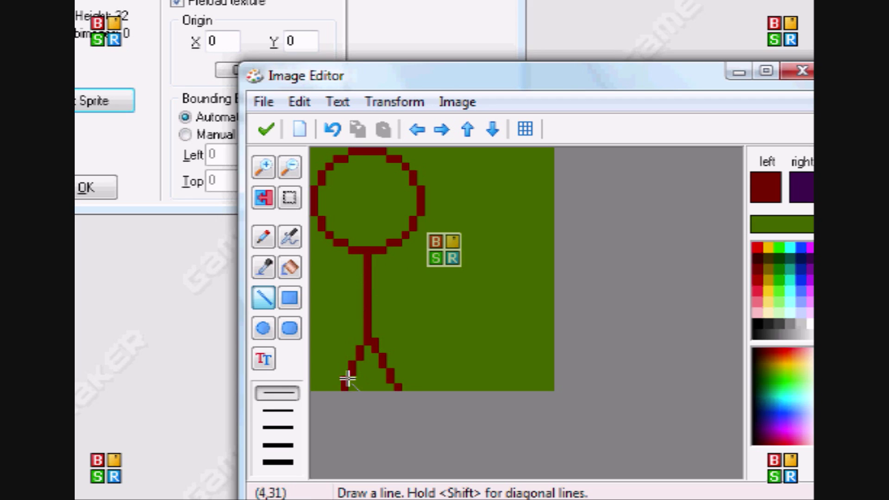
mouse_move(373, 278)
mouse_down()
mouse_move(423, 302)
mouse_move(432, 329)
mouse_move(389, 310)
mouse_move(399, 320)
mouse_move(343, 307)
mouse_move(339, 325)
mouse_move(345, 311)
mouse_up()
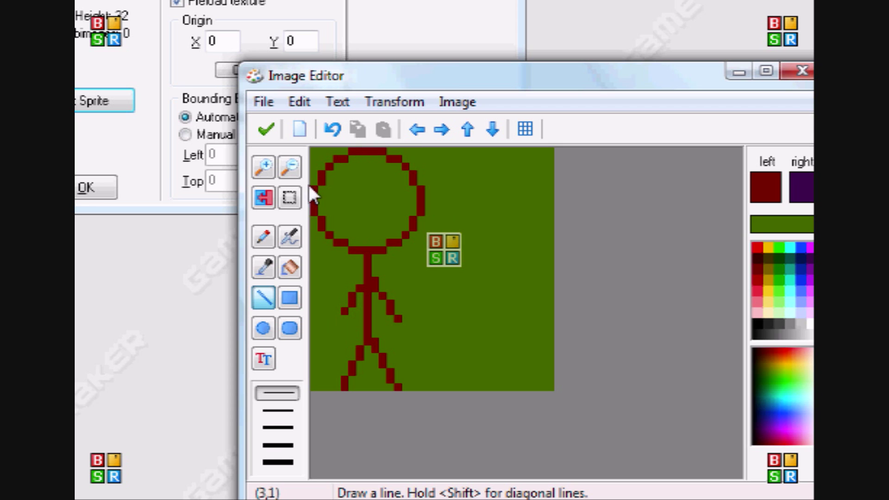
Fill the stick figure's head with dark red, then accept the image and the sprite's properties.
click(290, 268)
click(370, 194)
click(267, 129)
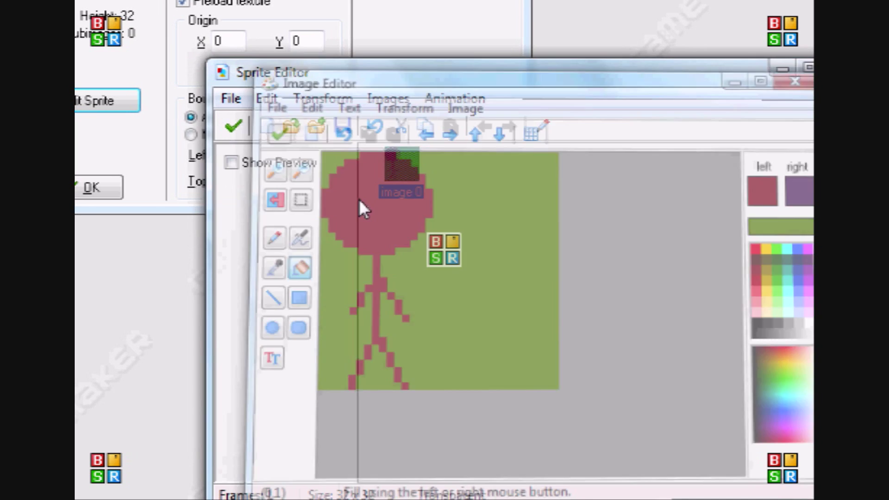
click(233, 126)
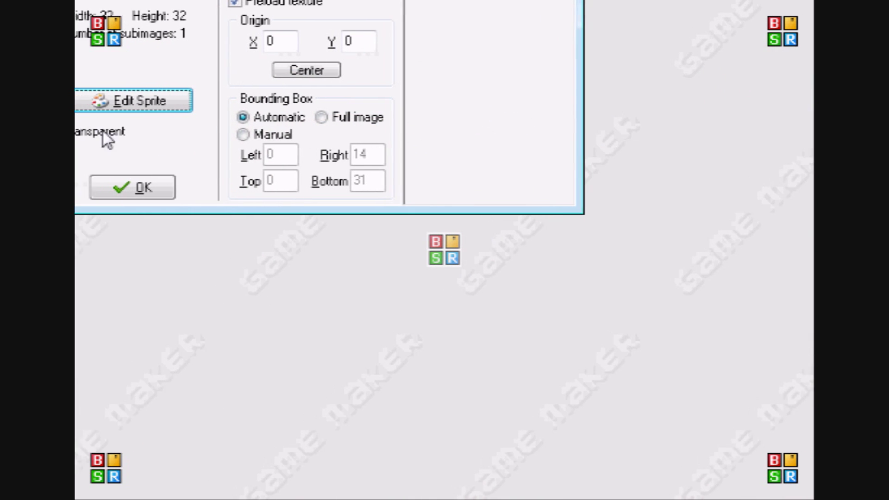
click(153, 190)
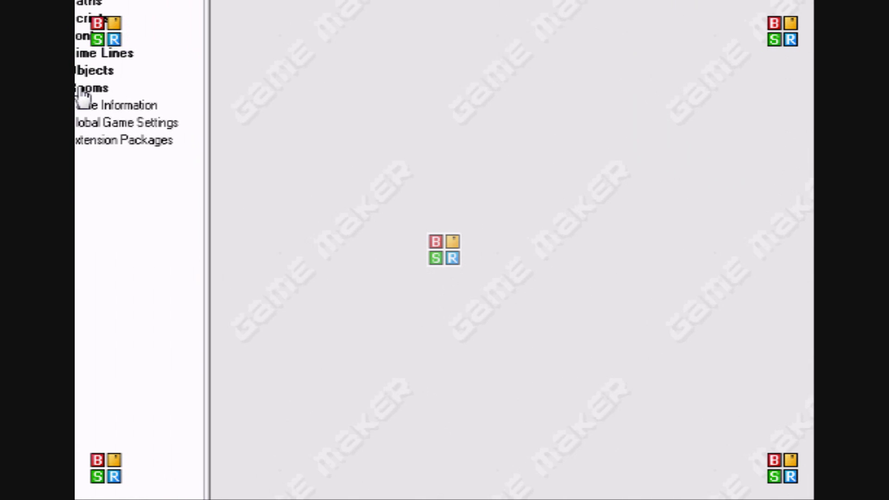
Create a new room.
right_click(83, 90)
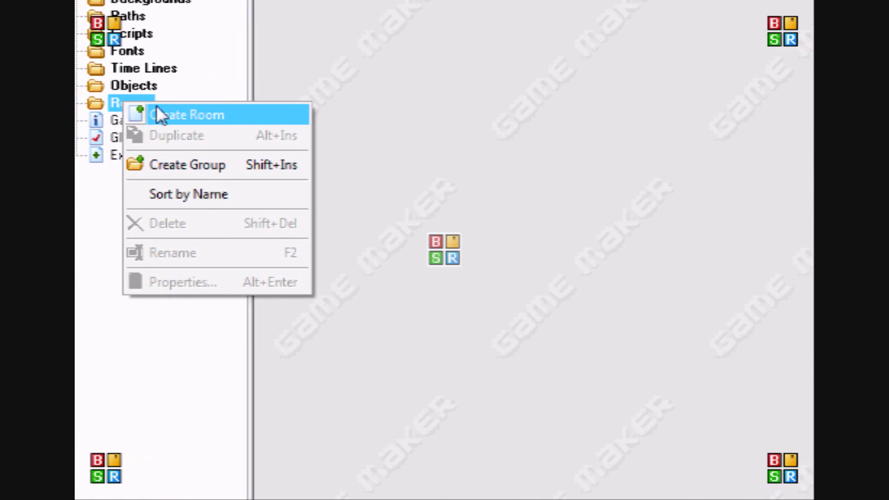
click(168, 113)
right_click(153, 86)
click(218, 104)
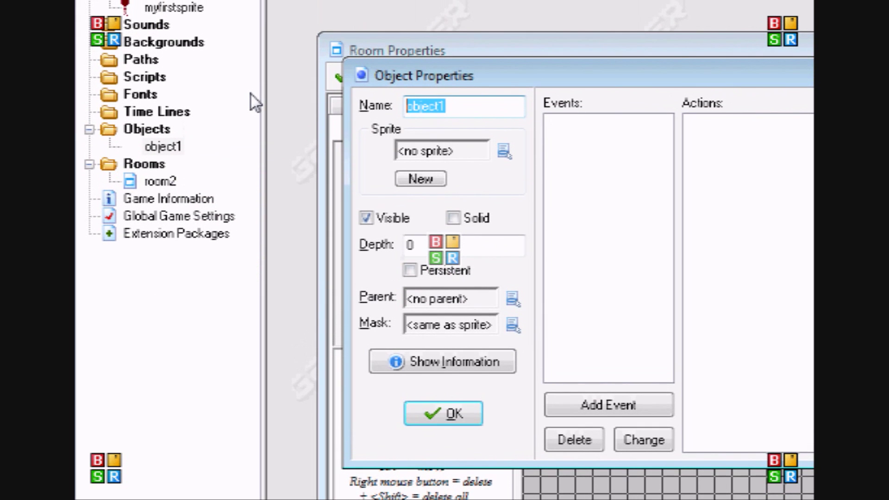
text(player)
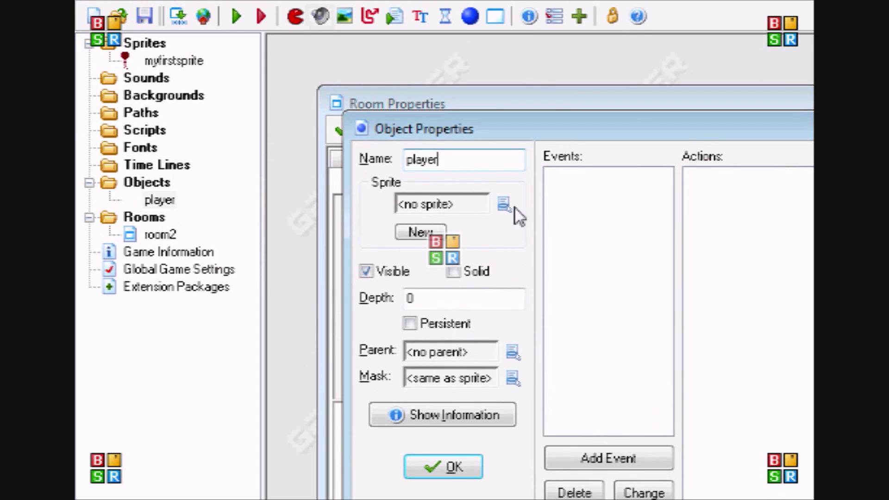
click(441, 204)
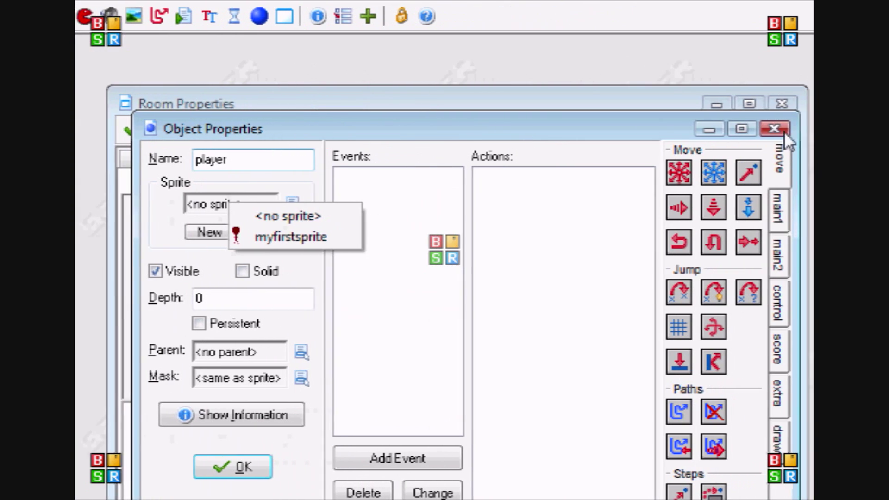
click(788, 126)
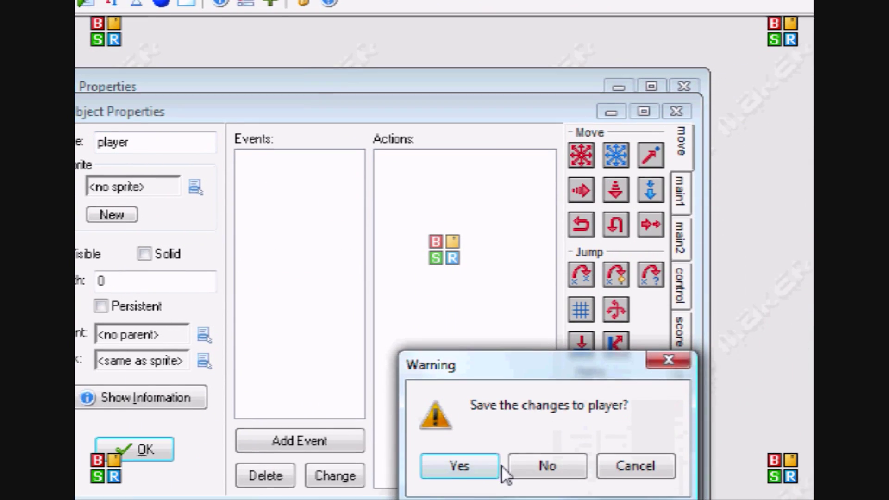
click(546, 484)
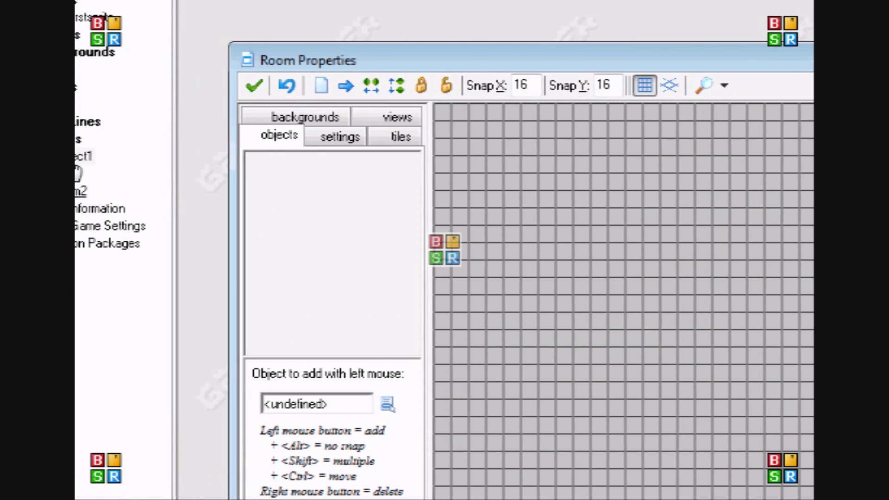
right_click(79, 156)
click(122, 273)
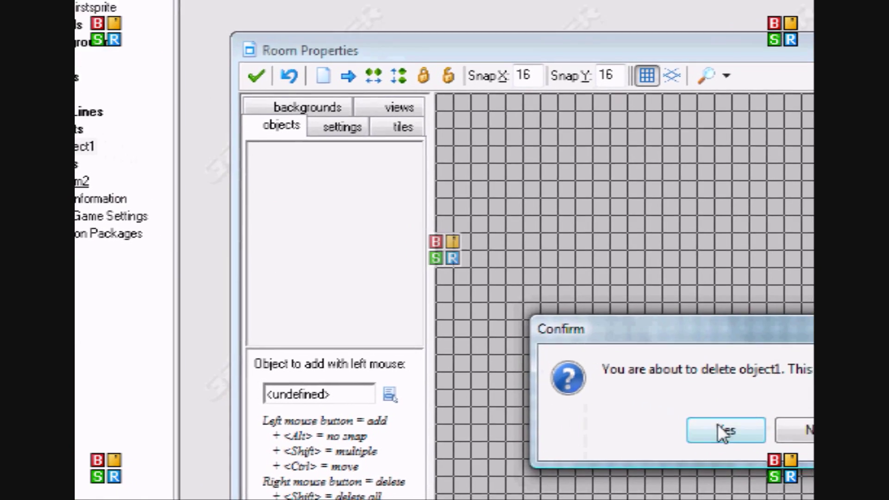
click(765, 439)
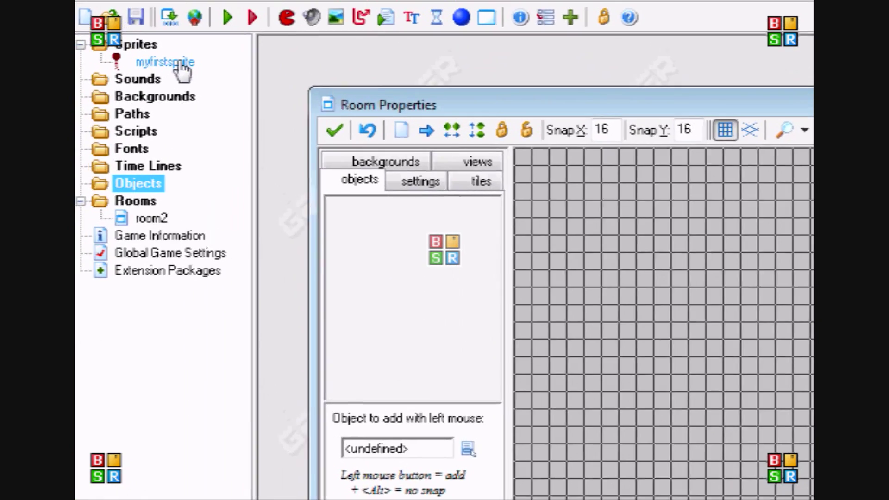
Reopen myfirstsprite for editing and add an empty second image after image 0.
double_click(183, 65)
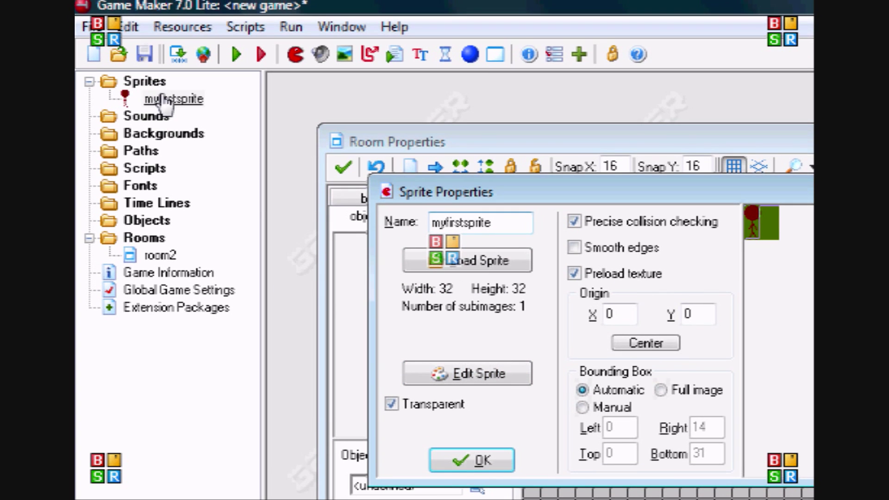
right_click(155, 95)
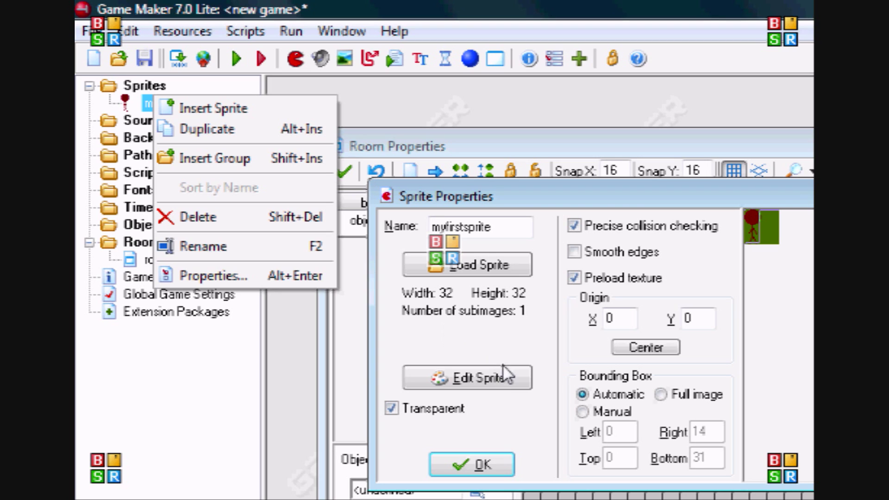
click(491, 337)
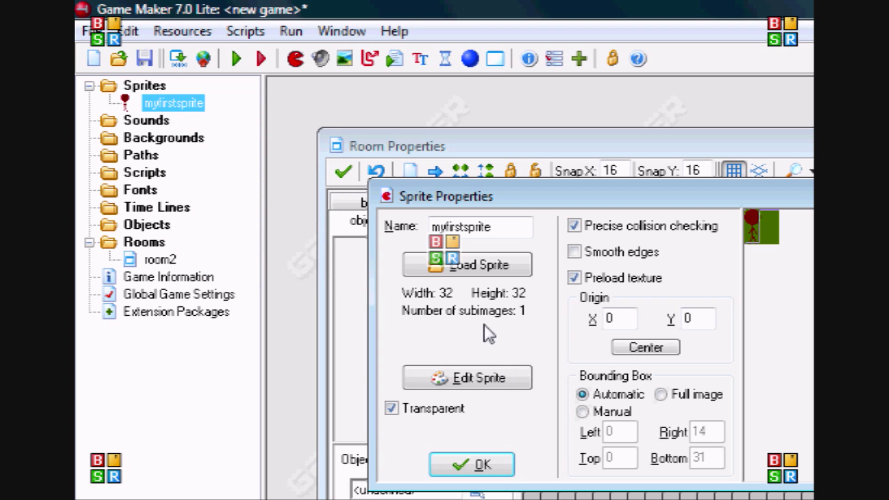
click(490, 380)
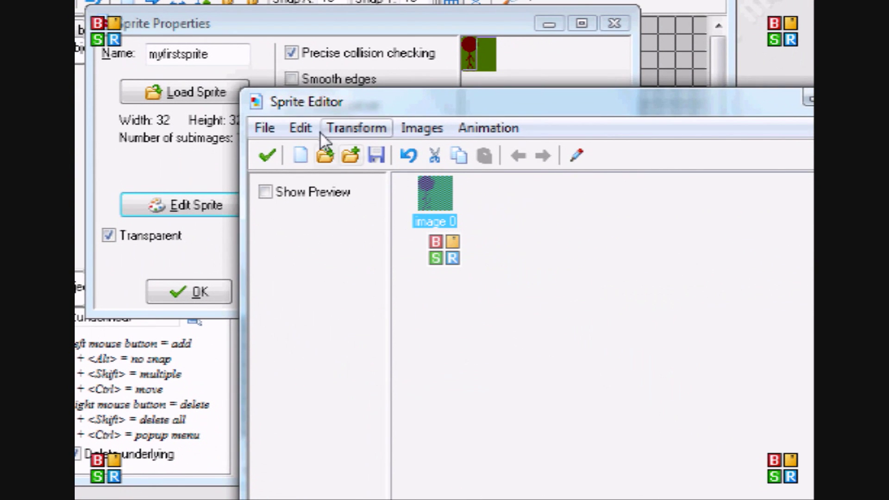
click(308, 129)
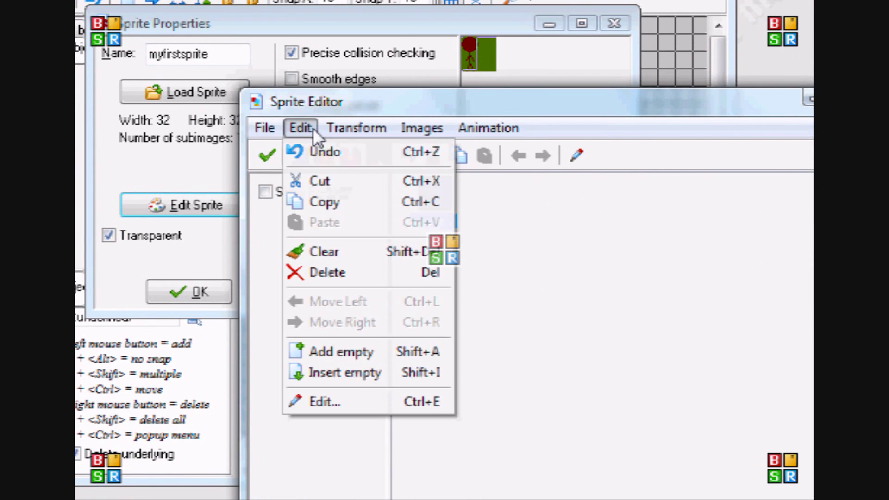
click(363, 351)
Draw a circle as the head in the upper-left part of the second image and fill it with dark red.
double_click(504, 200)
click(305, 198)
click(305, 198)
click(305, 199)
click(305, 199)
click(306, 199)
click(306, 200)
click(305, 200)
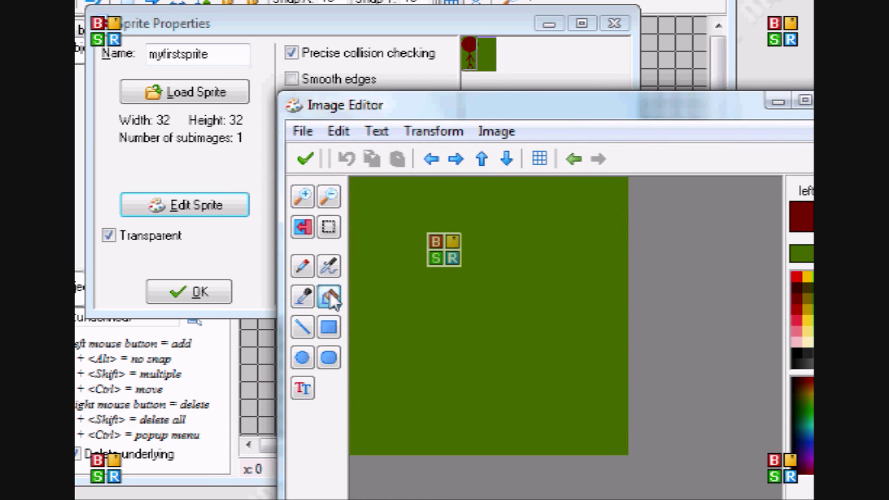
click(303, 357)
drag(354, 180, 354, 217)
drag(382, 265, 498, 324)
click(329, 296)
click(462, 268)
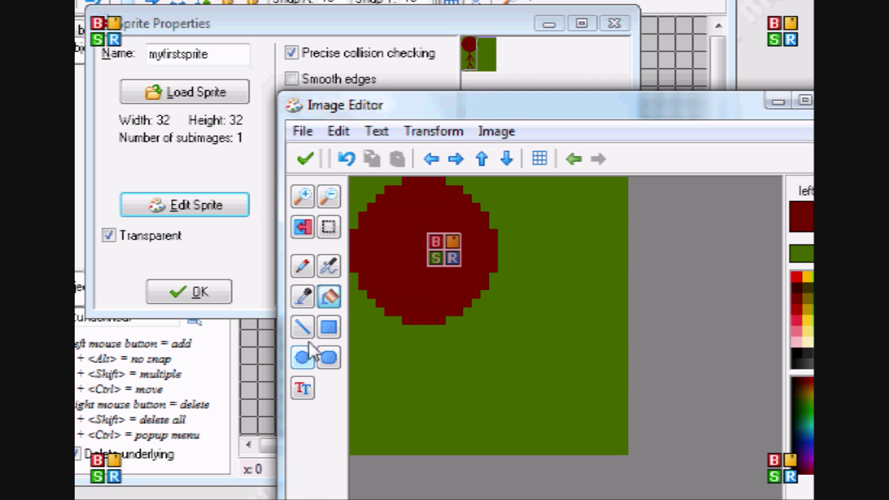
Draw a vertical line as the body below the head in the second image and accept the image.
click(303, 327)
drag(423, 320, 429, 448)
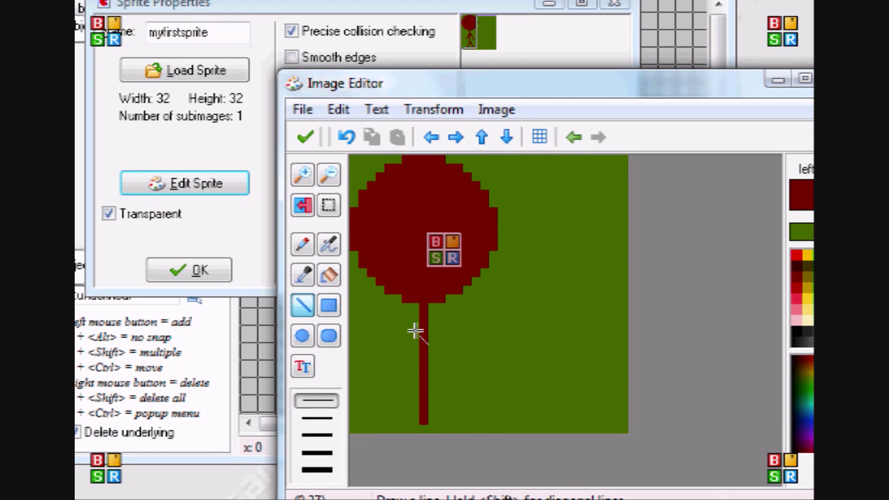
click(305, 146)
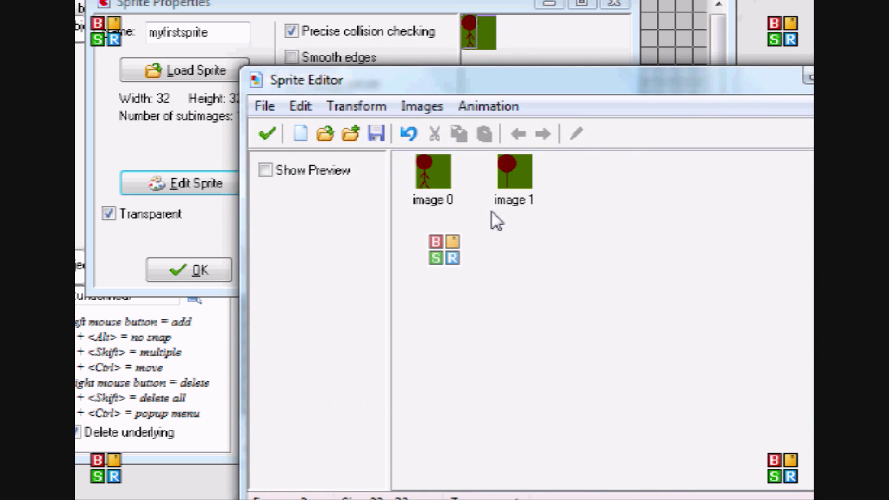
Show the animation preview for the two images and accept the sprite edits.
click(265, 170)
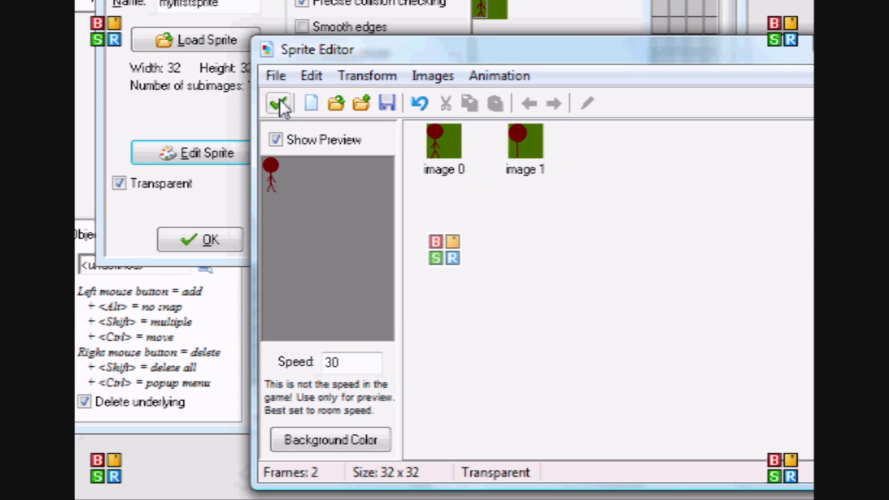
click(279, 103)
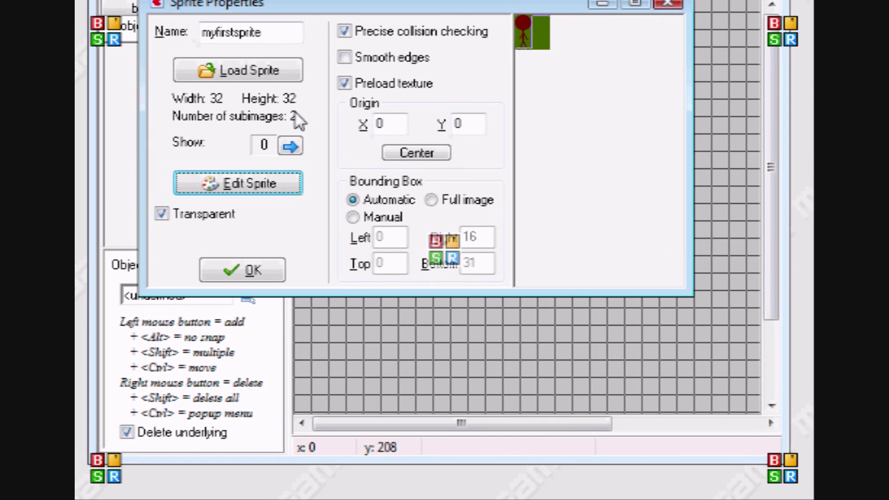
Step back and forth through the subimages of myfirstsprite.
click(291, 147)
click(239, 147)
click(291, 147)
click(239, 148)
click(309, 147)
Reopen myfirstsprite for editing, try a preview speed of 10, and set it back to 30.
click(253, 182)
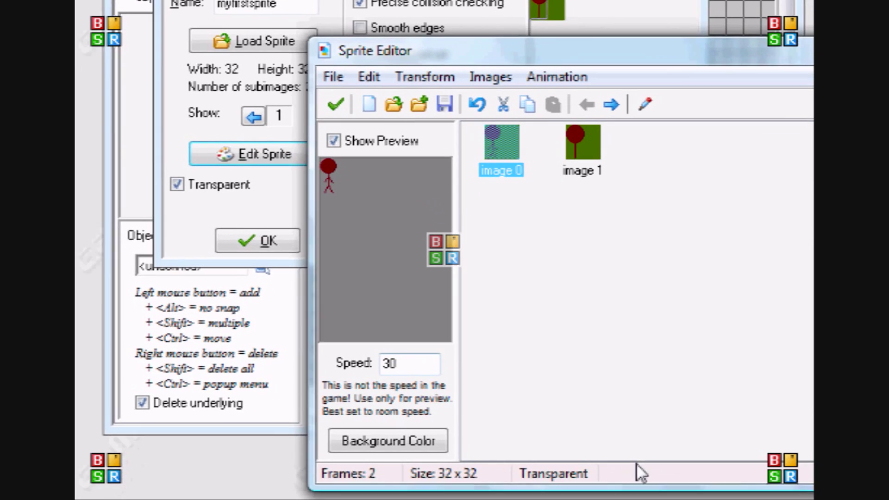
double_click(384, 343)
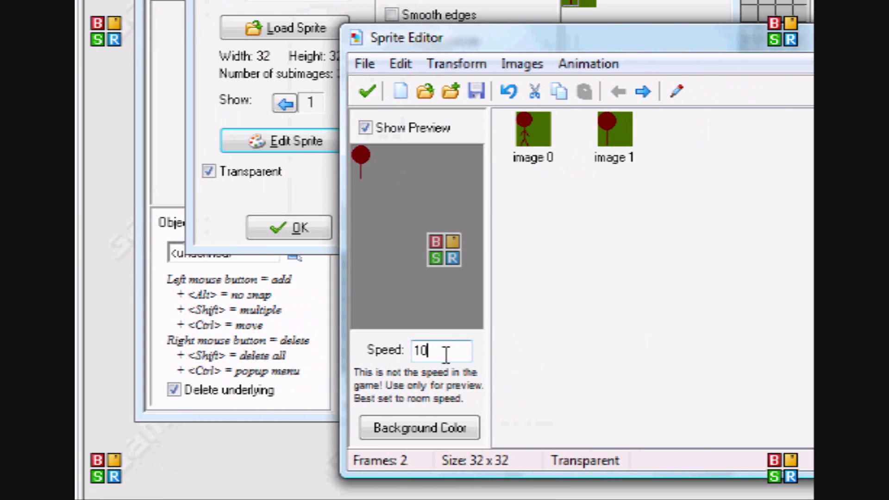
drag(410, 354, 343, 365)
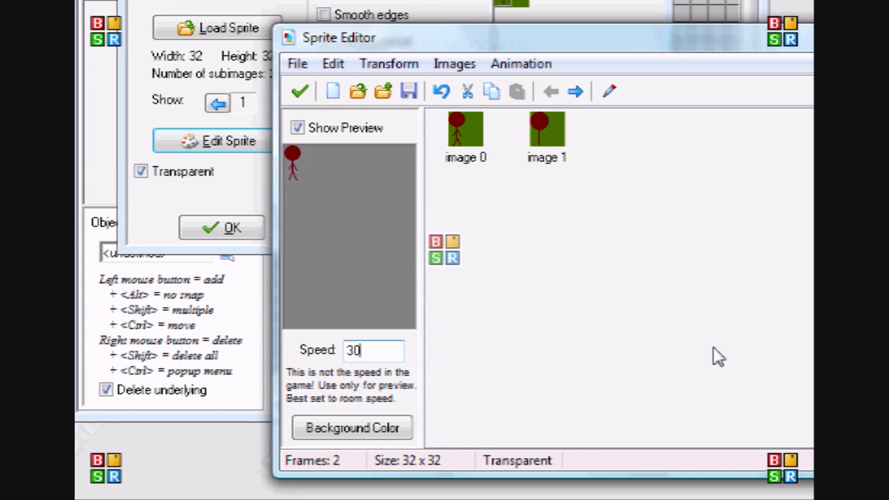
Delete image 1 from the sprite, and open image 0 and accept it without edits.
click(558, 157)
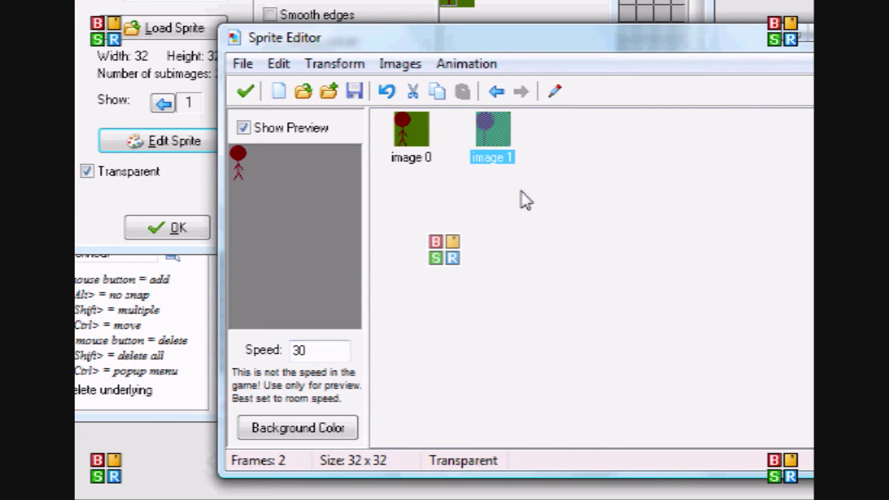
key(Delete)
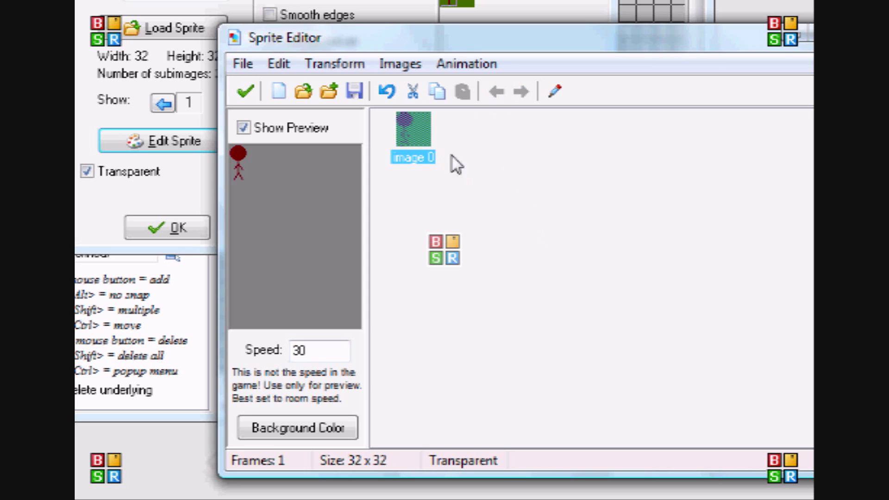
double_click(415, 127)
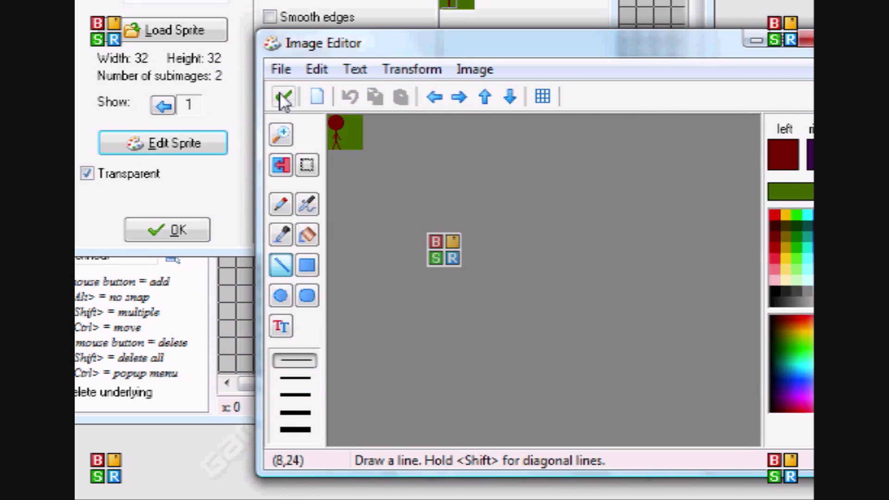
click(283, 94)
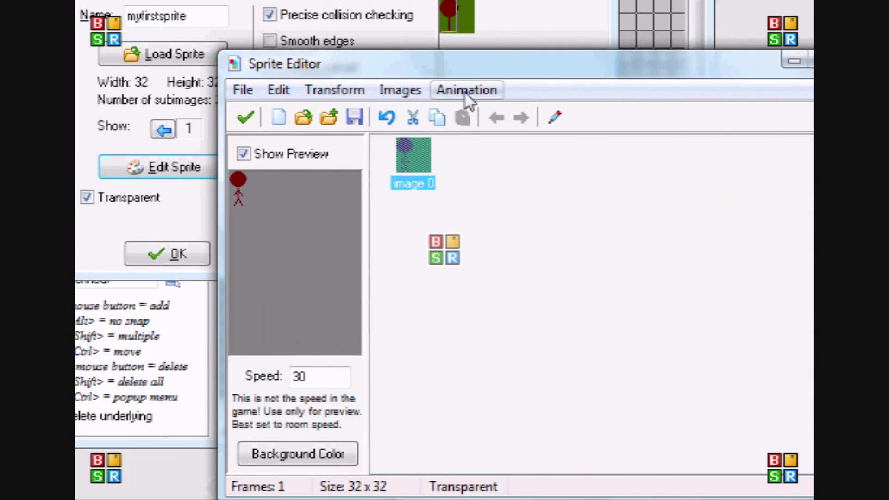
Mirror image 0 horizontally three times so the figure ends up on the opposite side.
click(466, 70)
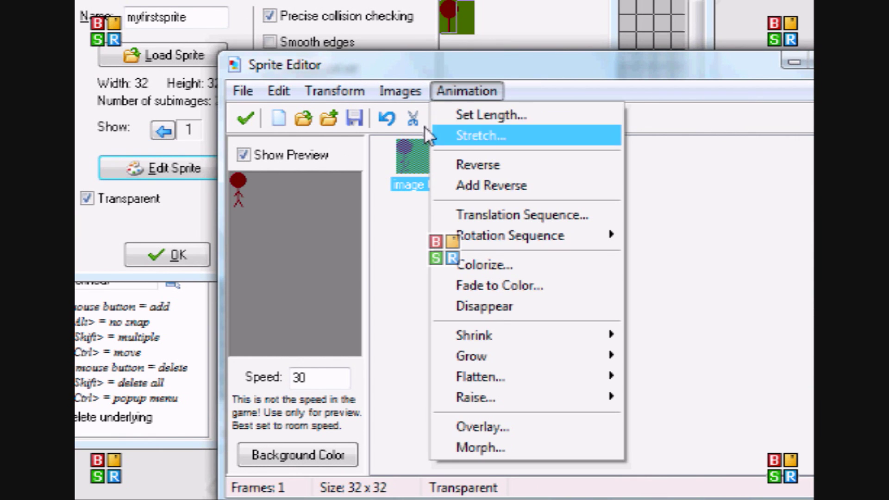
mouse_move(315, 92)
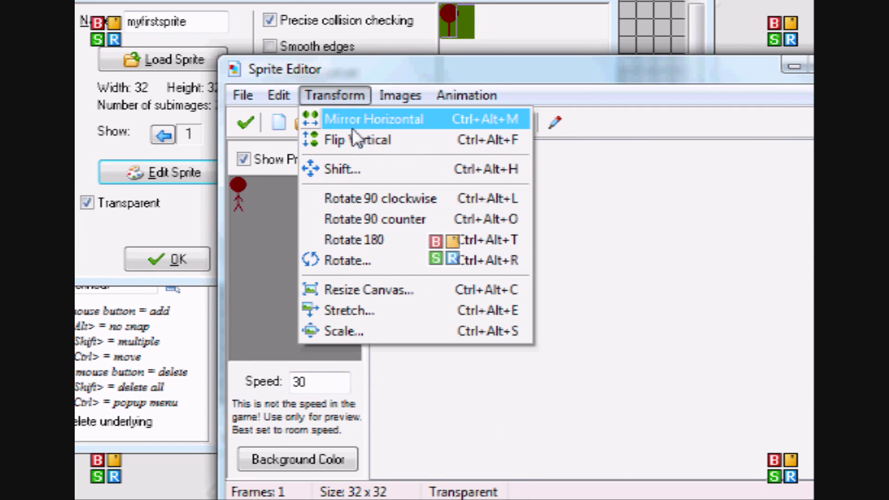
click(355, 122)
click(334, 95)
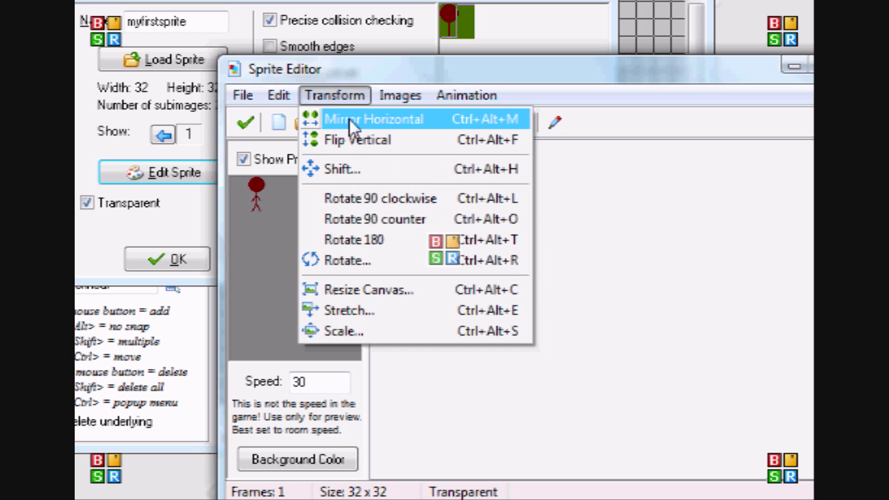
click(352, 119)
click(354, 95)
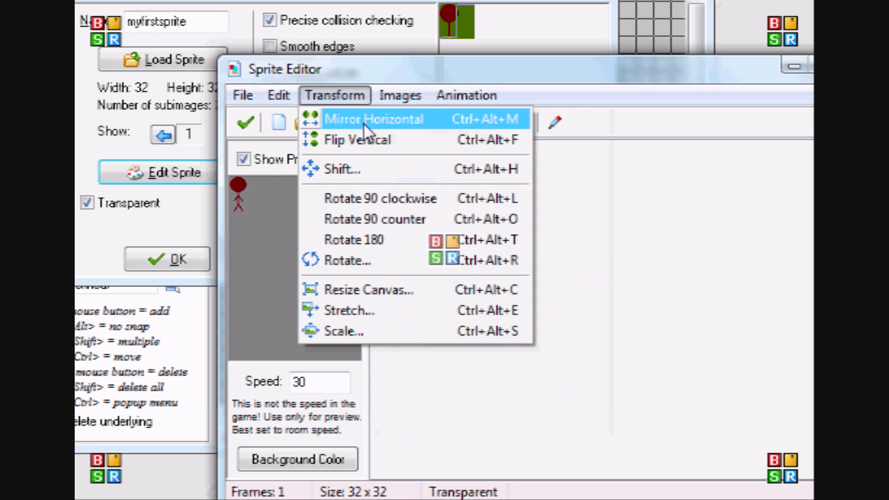
click(355, 116)
Flip image 0 vertically repeatedly, ending with the figure upright.
click(357, 96)
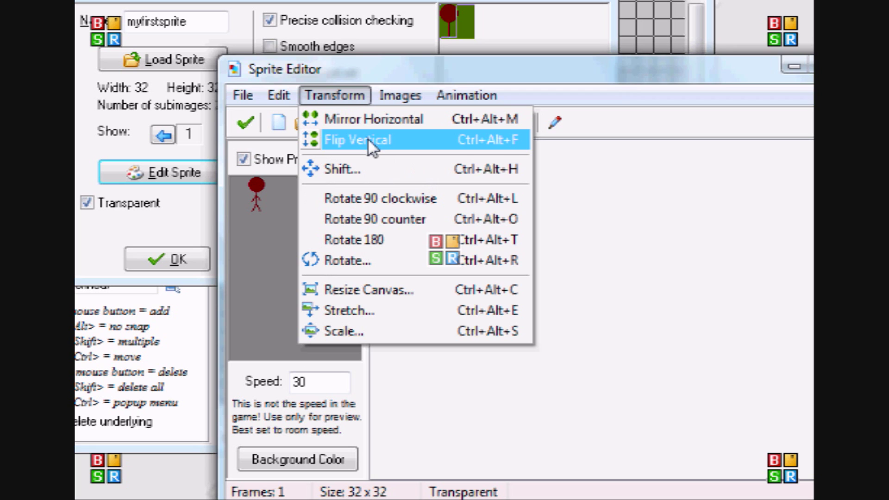
click(343, 96)
click(366, 139)
click(329, 97)
click(359, 141)
click(335, 96)
click(349, 139)
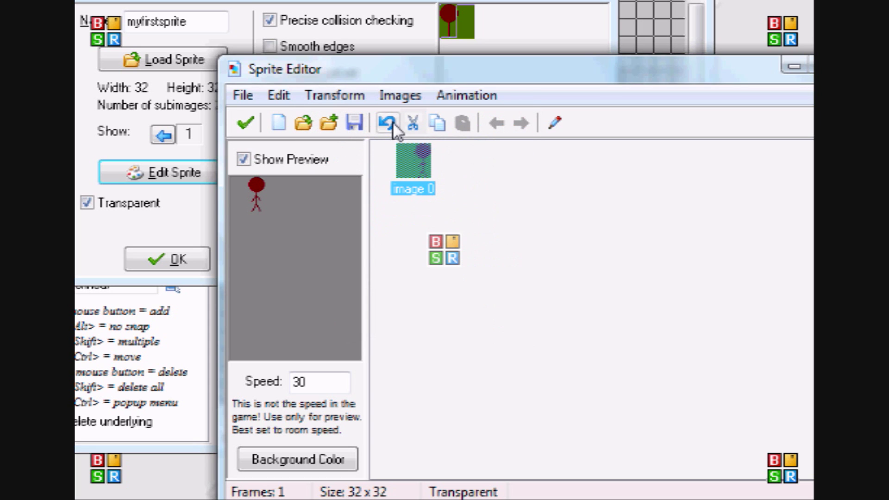
Try shifting image 0 horizontally by 3.
click(315, 96)
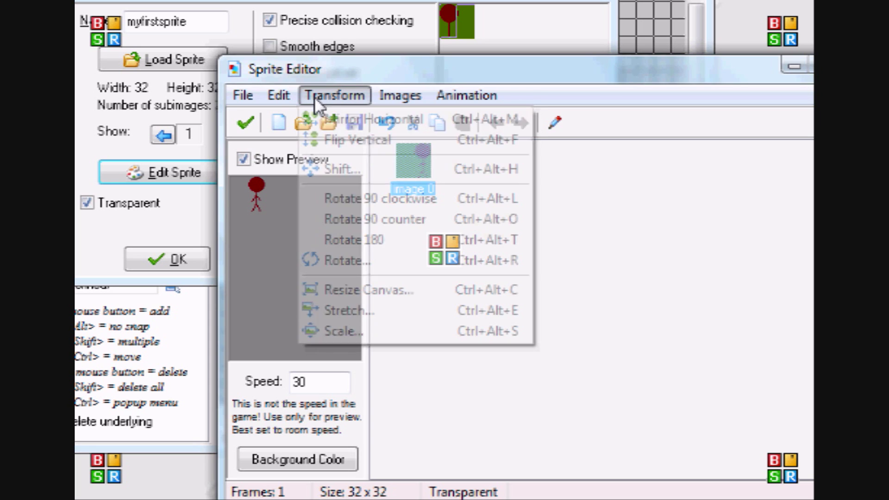
click(377, 168)
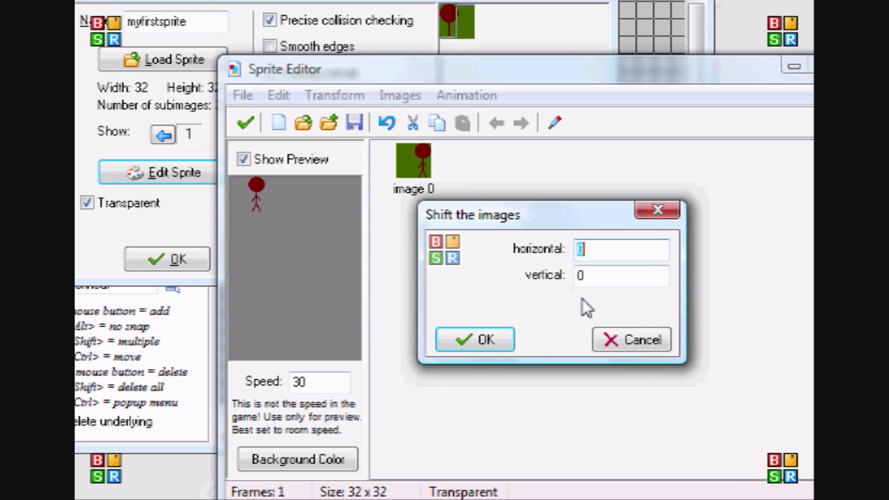
text(3)
click(477, 343)
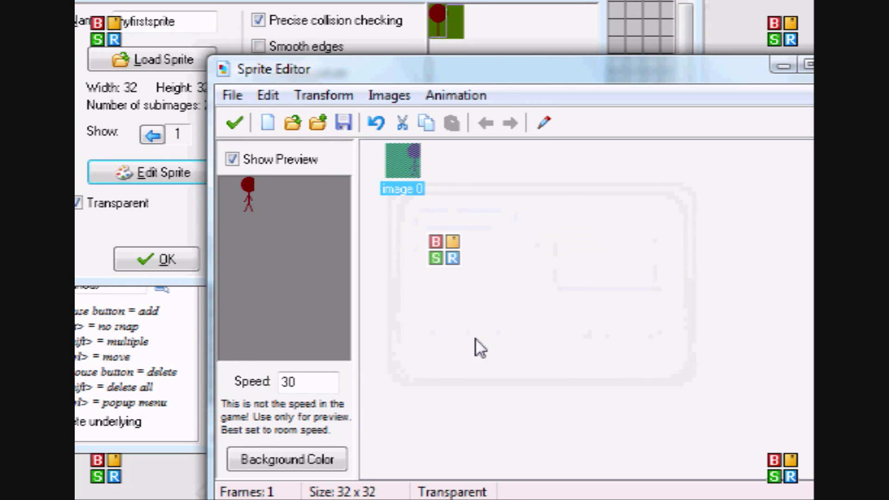
Try rotating image 0 by 90 degrees clockwise and counterclockwise, undoing each rotation.
click(339, 98)
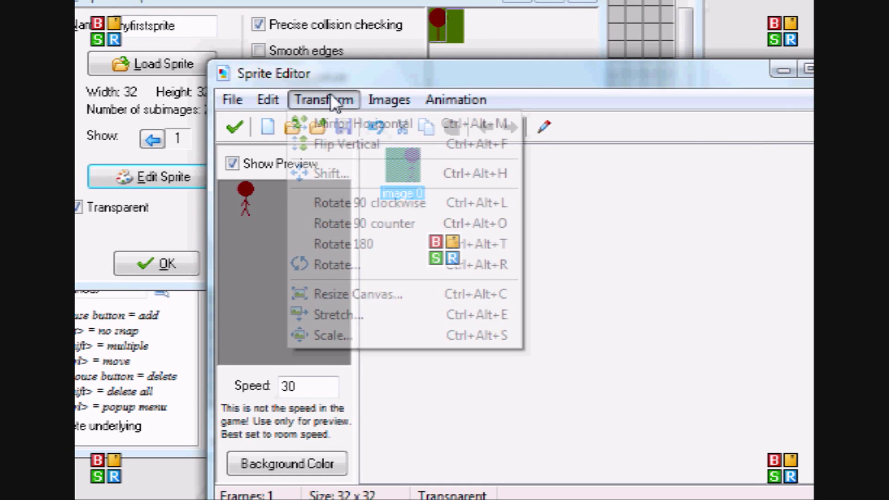
click(366, 203)
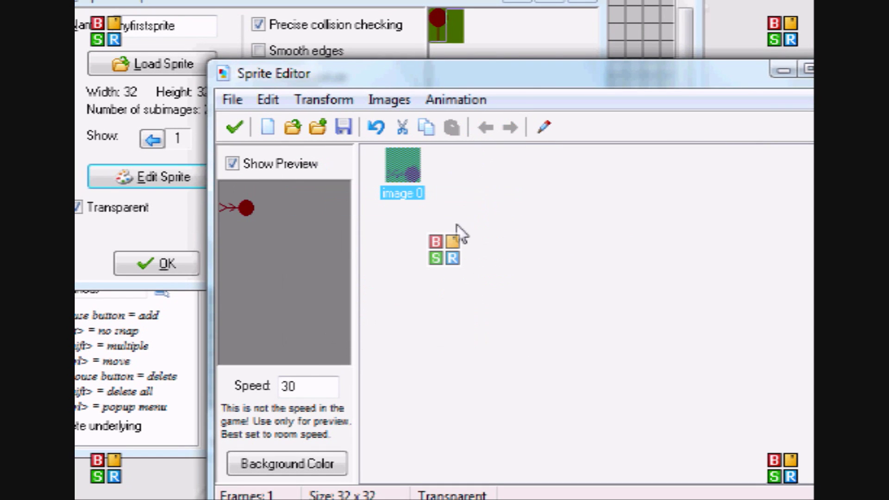
click(379, 122)
click(323, 100)
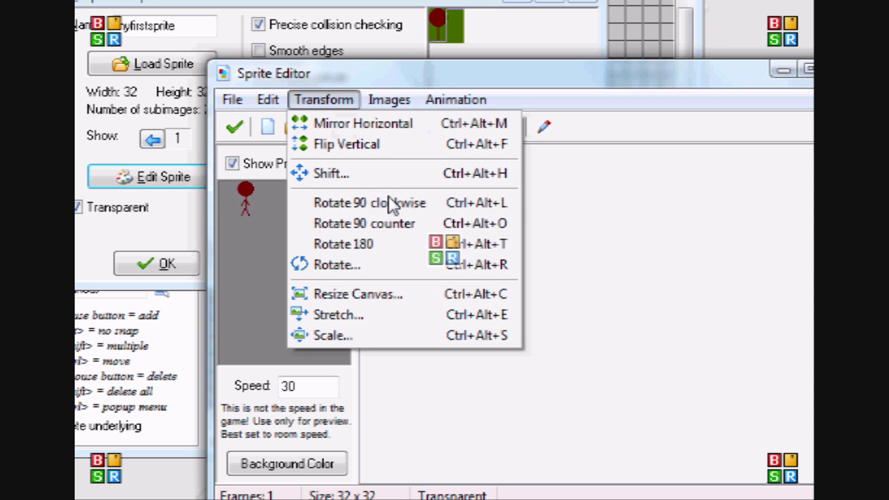
click(405, 223)
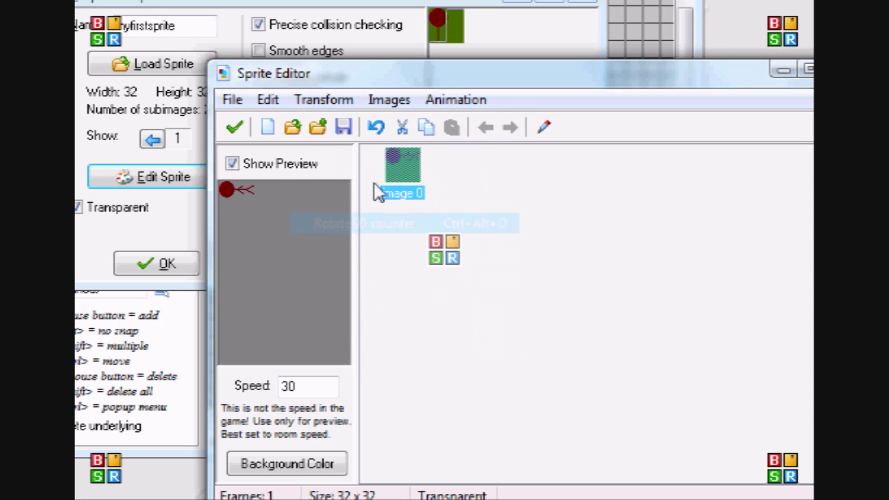
click(376, 129)
Try rotating image 0 by 180 degrees and undo it.
click(320, 100)
click(388, 233)
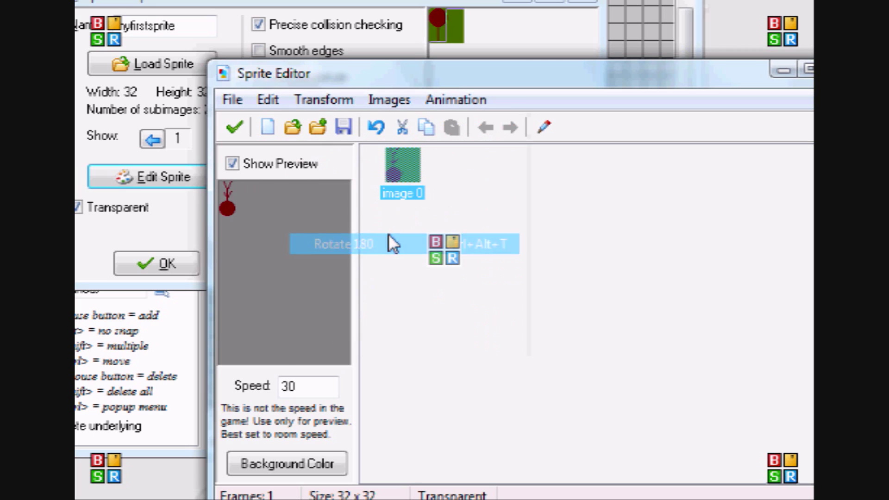
click(376, 126)
Try rotating image 0 by 45 degrees at quality 9 and undo the rotation.
click(323, 100)
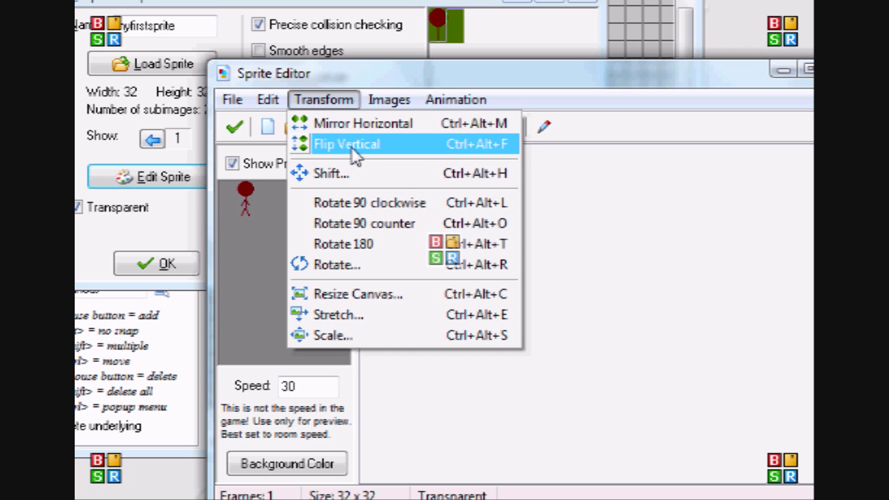
click(411, 259)
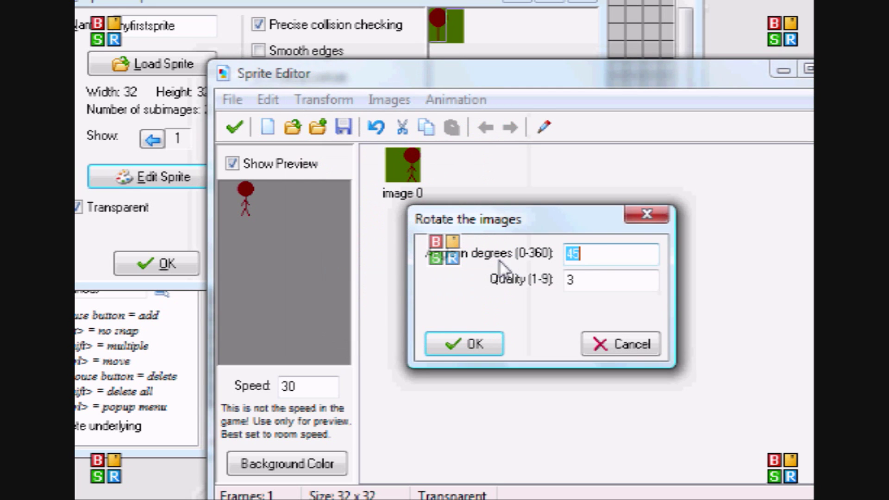
key(Tab)
text(9)
key(shift+Tab)
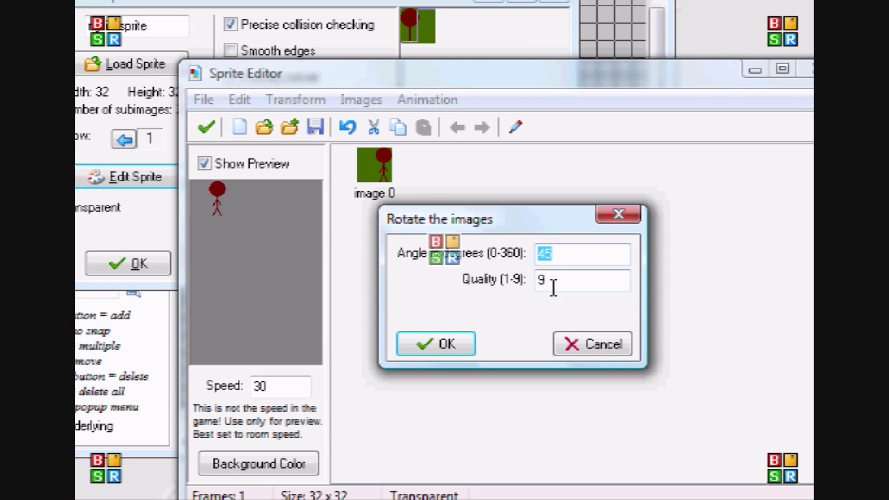
click(456, 346)
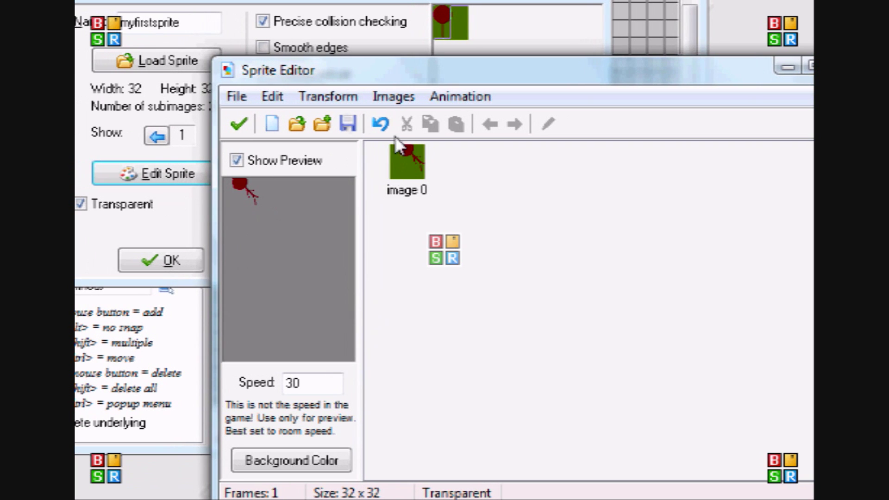
click(382, 123)
Resize the sprite canvas to 60 pixels wide, keeping the aspect ratio and the centred position.
click(331, 97)
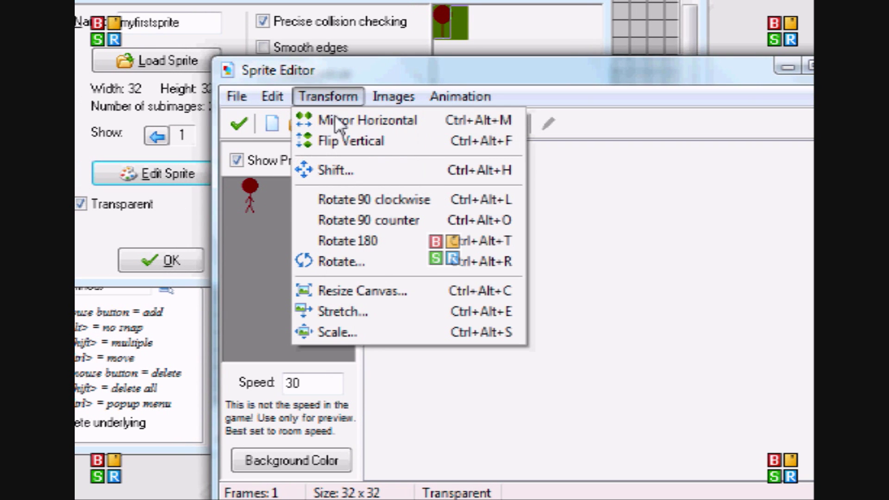
click(385, 298)
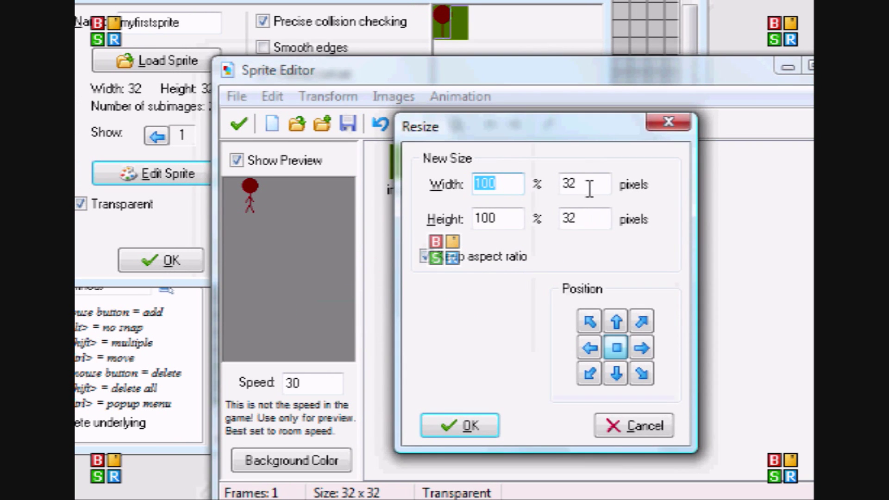
drag(589, 185, 442, 172)
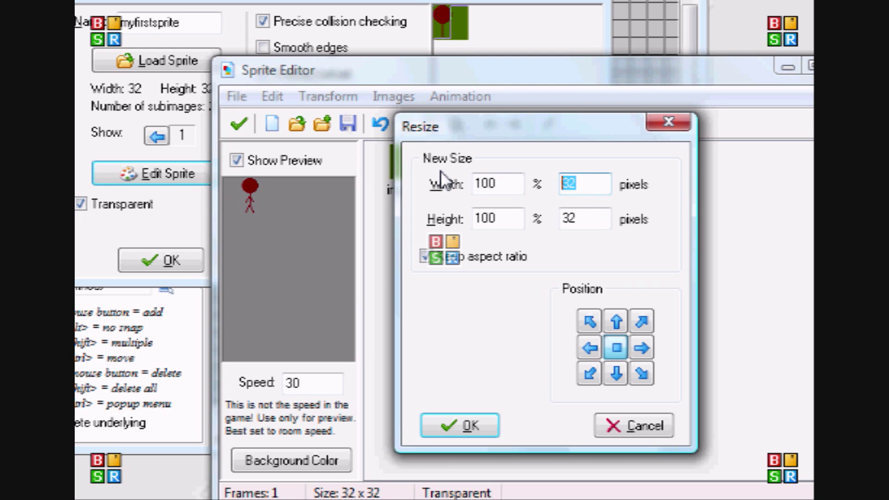
text(60)
click(481, 423)
Open image 0, draw a test diagonal line beside the figure, and close without saving the change.
double_click(431, 168)
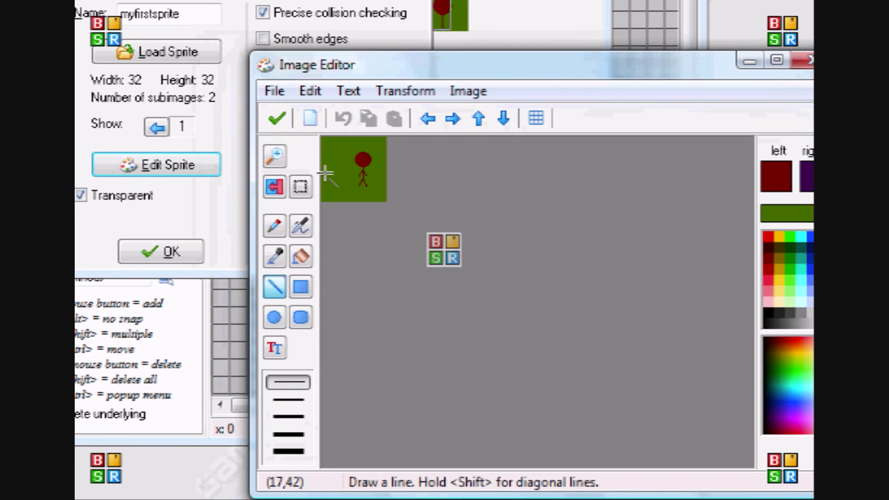
drag(324, 171, 352, 197)
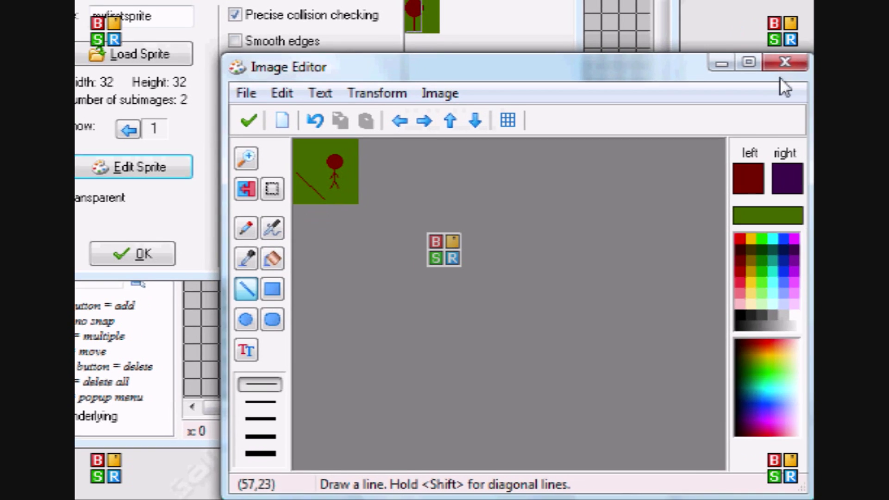
click(808, 60)
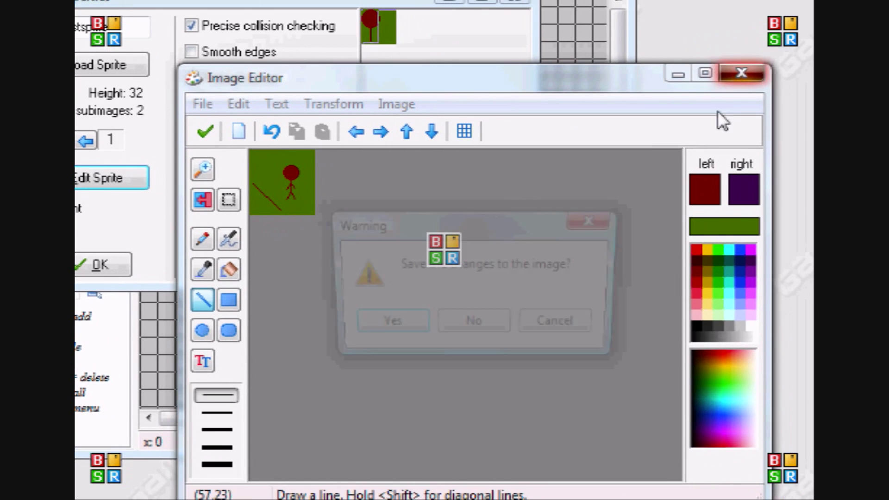
click(473, 321)
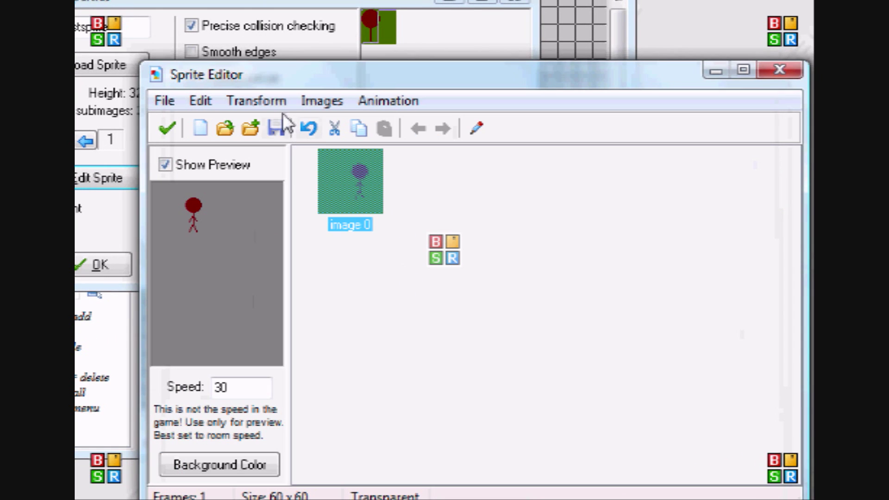
Try stretching the sprite to 200 pixels wide at Excellent quality with the aspect ratio kept, and undo the stretch.
click(273, 102)
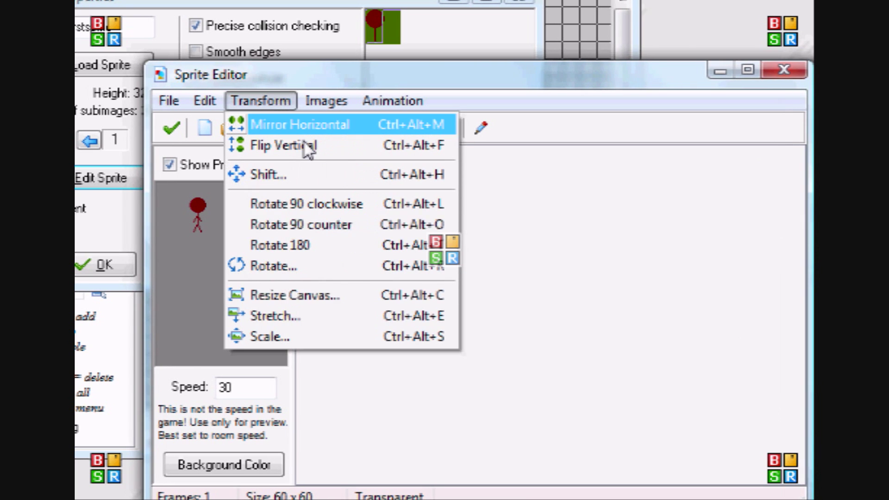
click(375, 316)
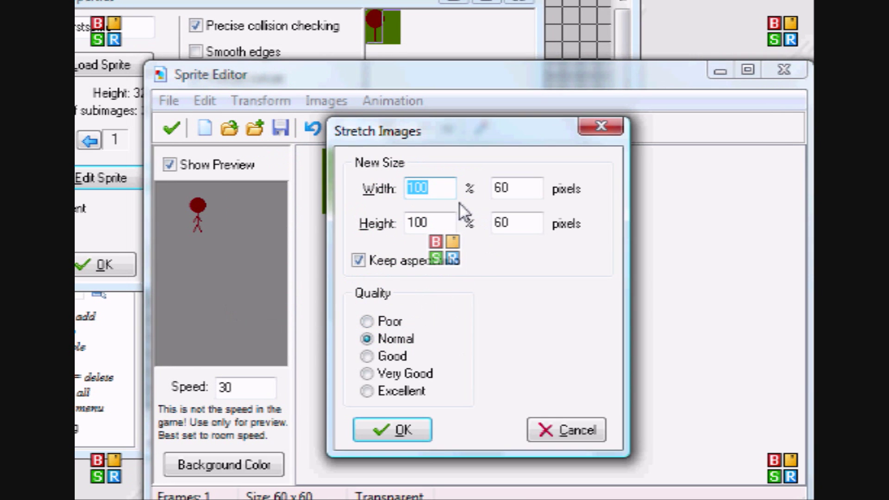
click(366, 391)
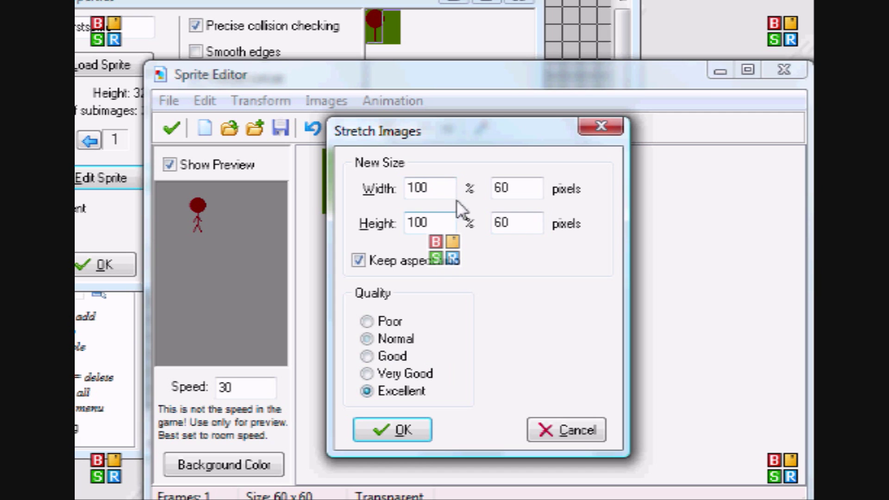
double_click(448, 187)
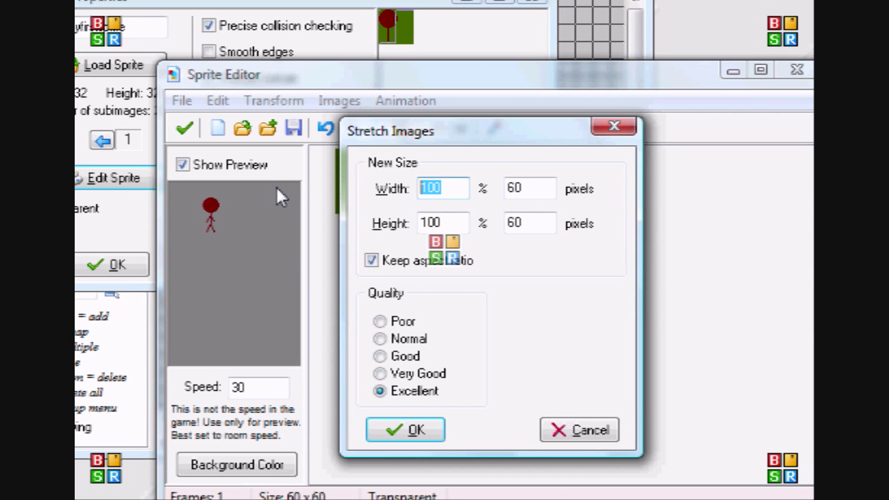
text(20)
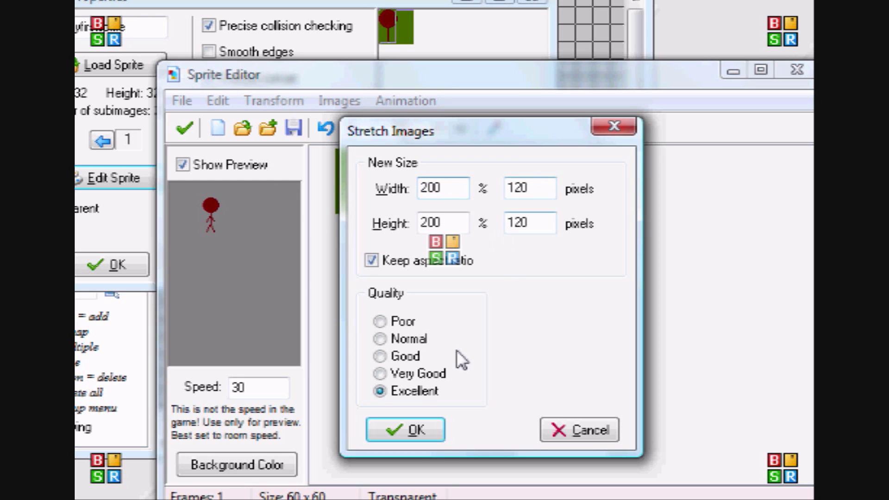
double_click(521, 167)
text(200)
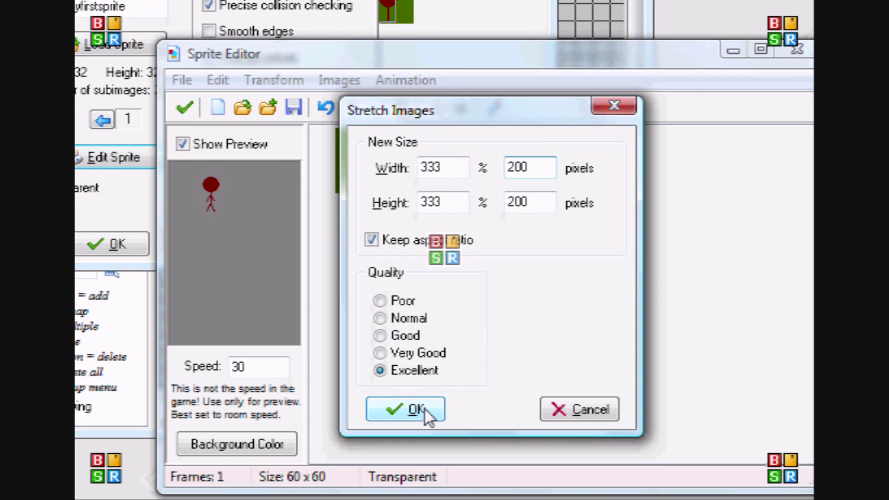
click(396, 409)
click(570, 254)
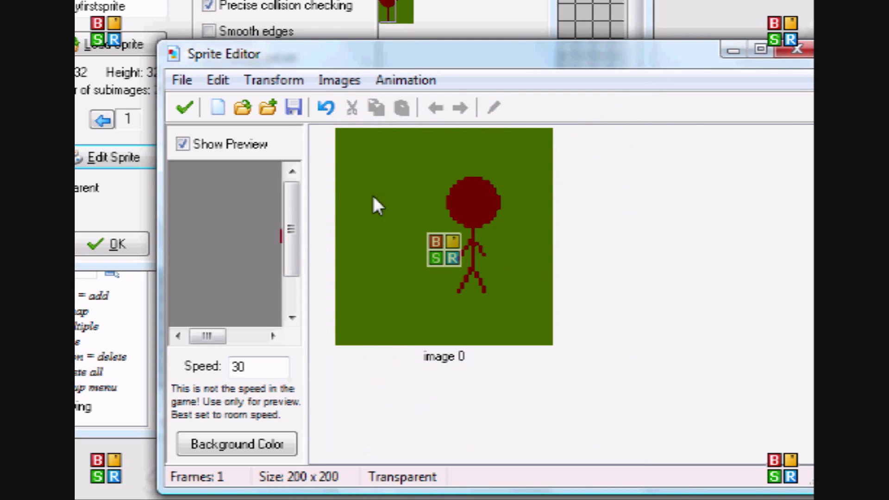
click(328, 107)
Try stretching the sprite to 200 pixels wide at Poor quality with the aspect ratio kept, and undo it.
click(296, 80)
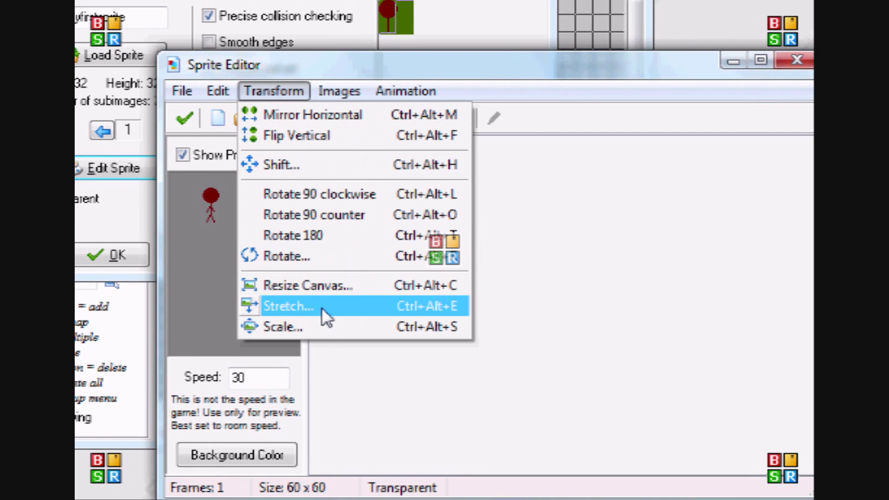
click(322, 307)
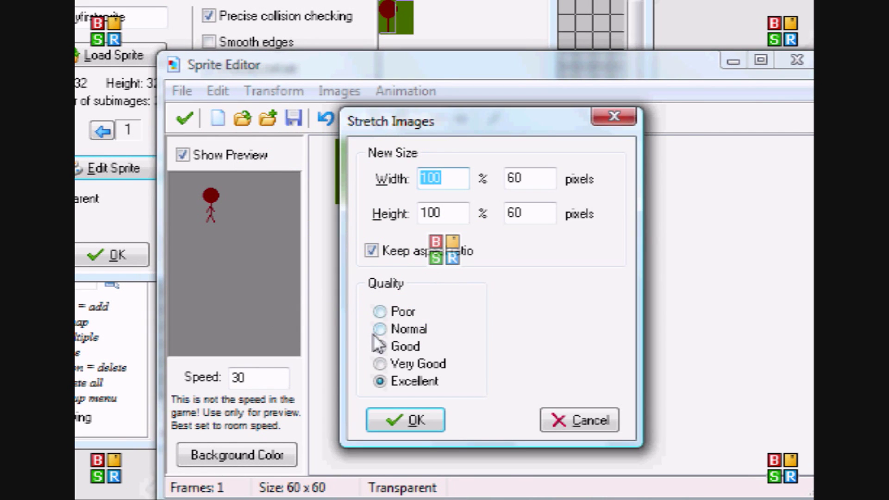
click(380, 311)
double_click(527, 177)
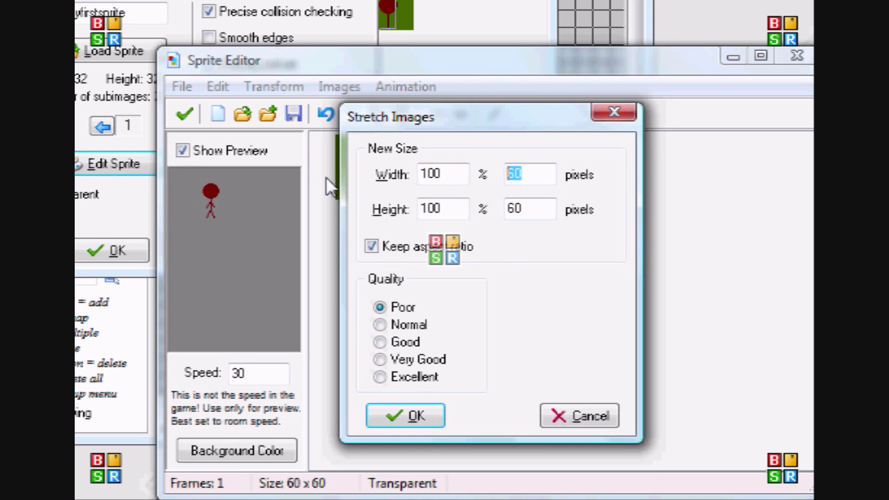
text(200)
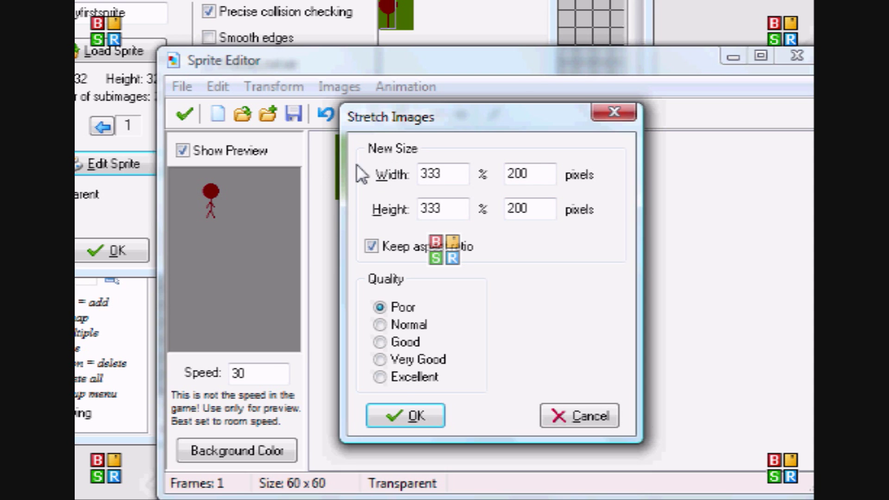
click(416, 415)
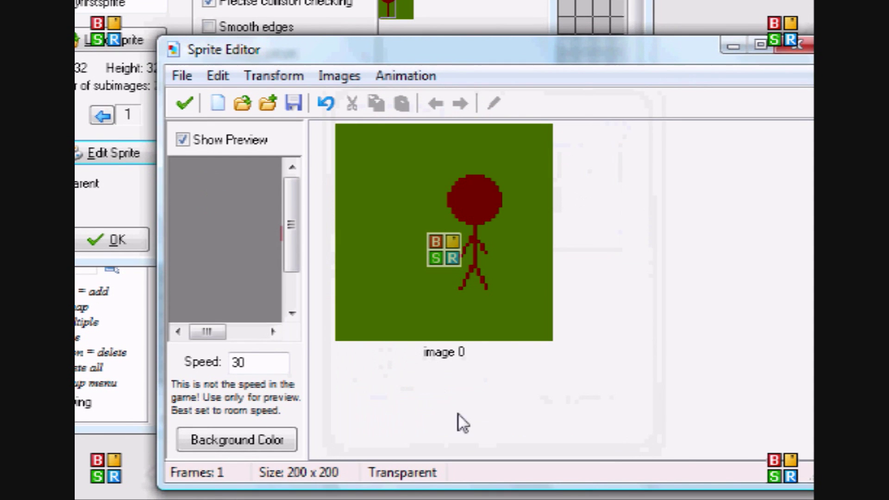
click(326, 103)
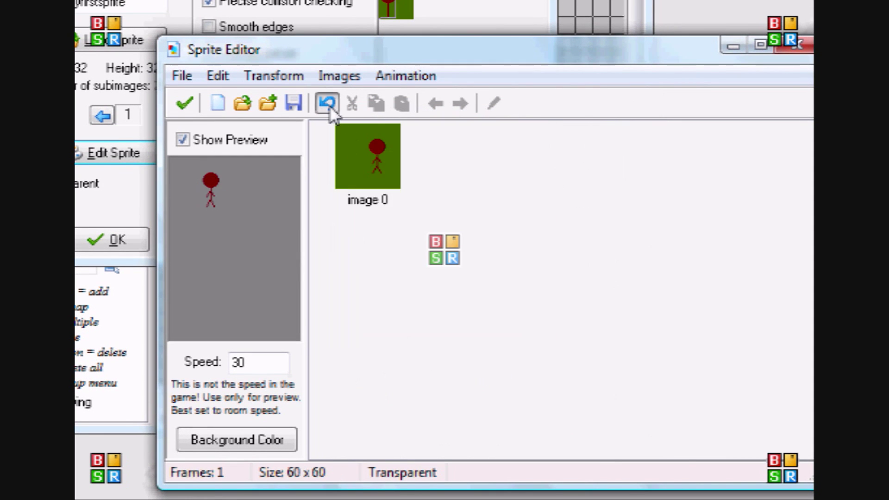
click(277, 77)
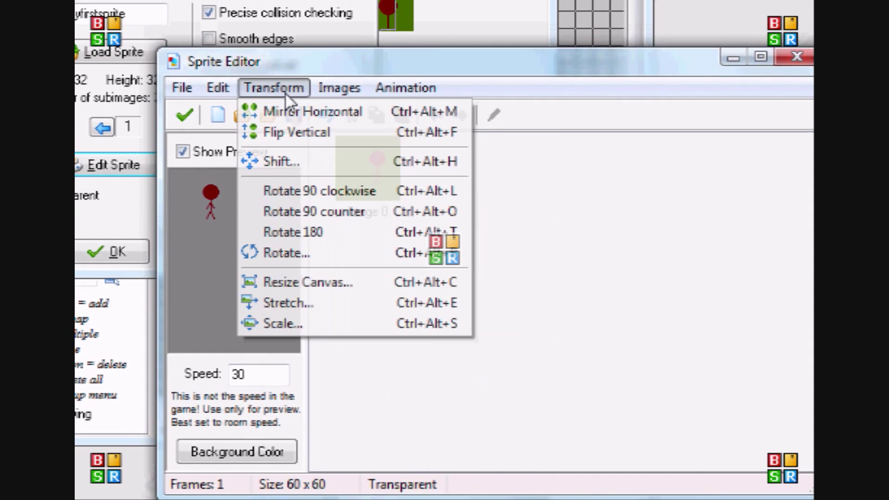
click(284, 302)
click(548, 415)
Try scaling image 0 to 200 pixels wide at Poor quality from the centred position, and undo the scaling.
click(373, 151)
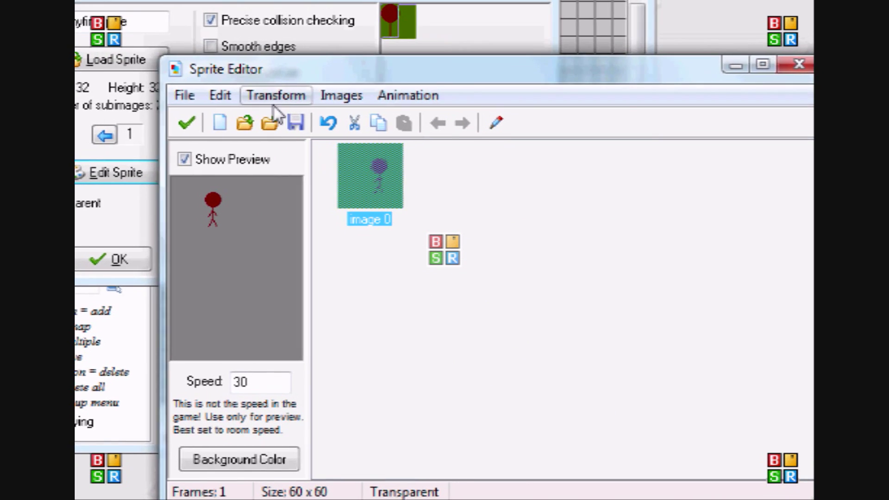
click(276, 96)
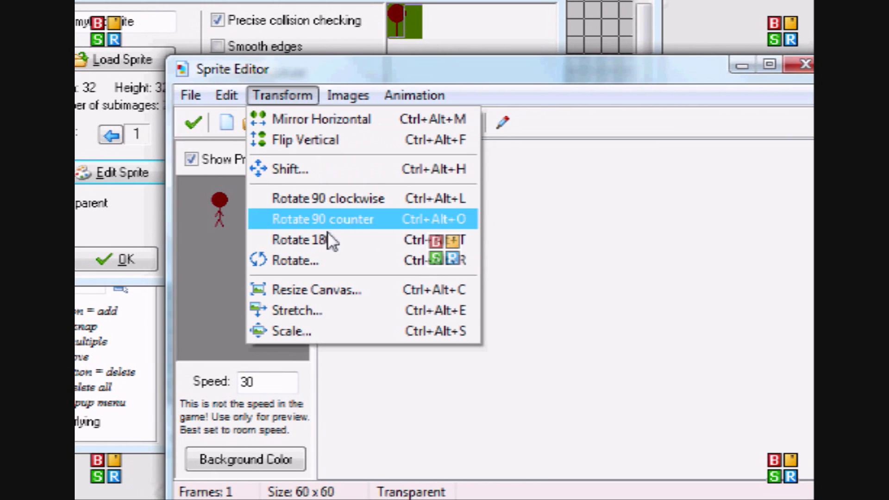
click(306, 332)
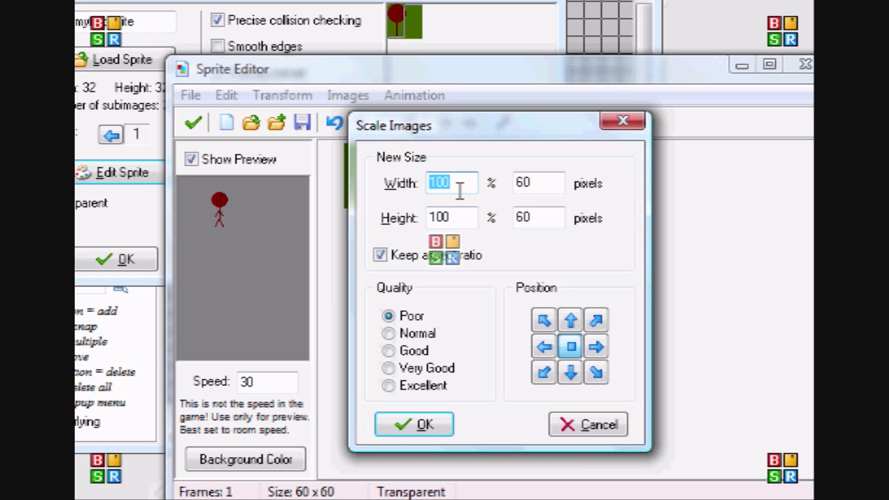
double_click(532, 182)
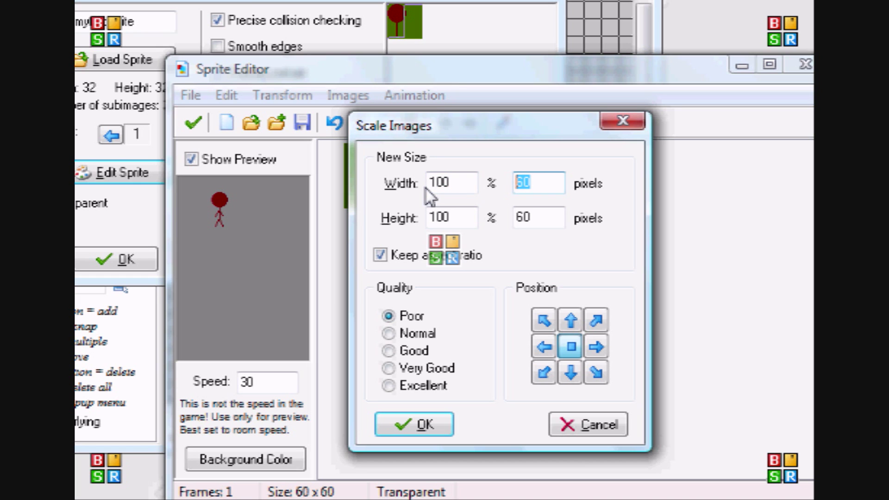
text(2)
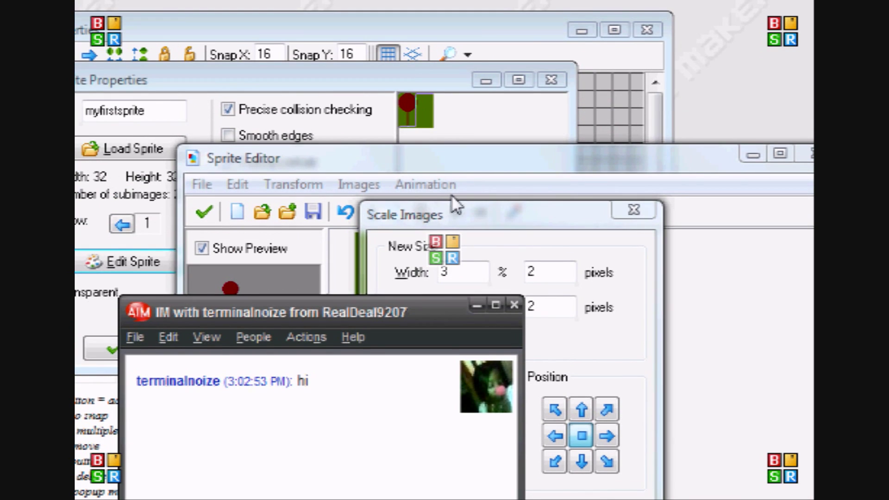
click(456, 201)
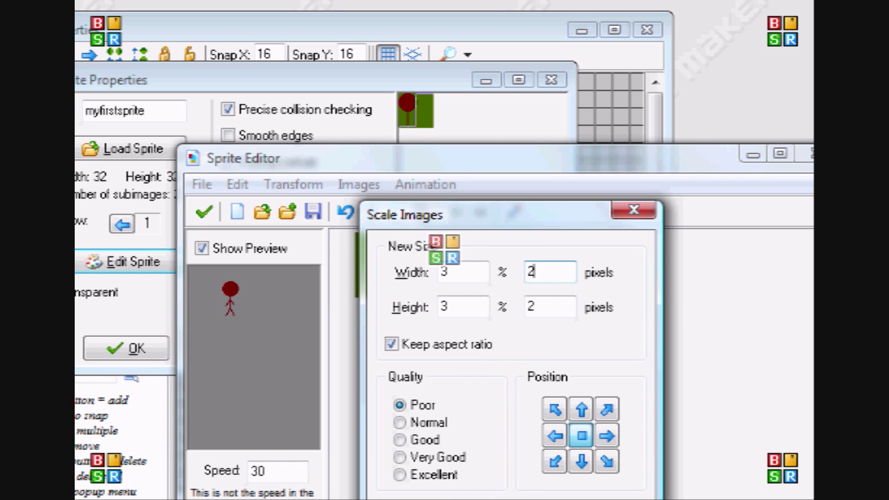
text(00)
key(Return)
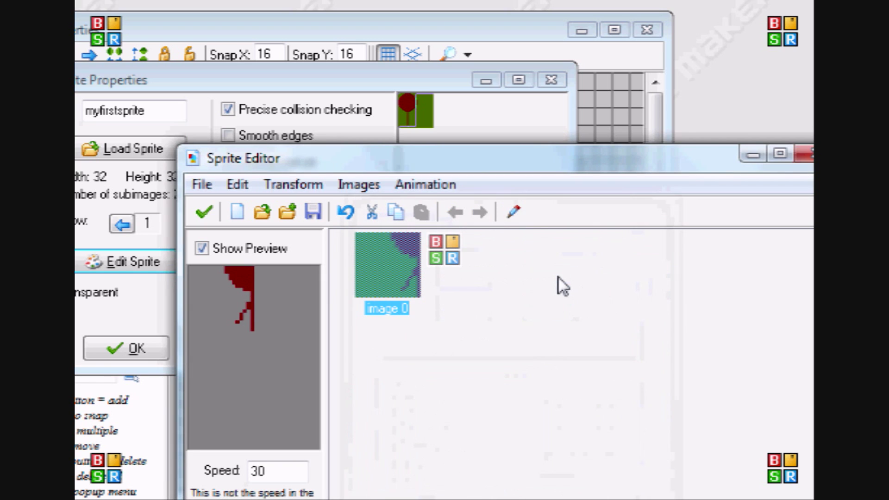
click(346, 214)
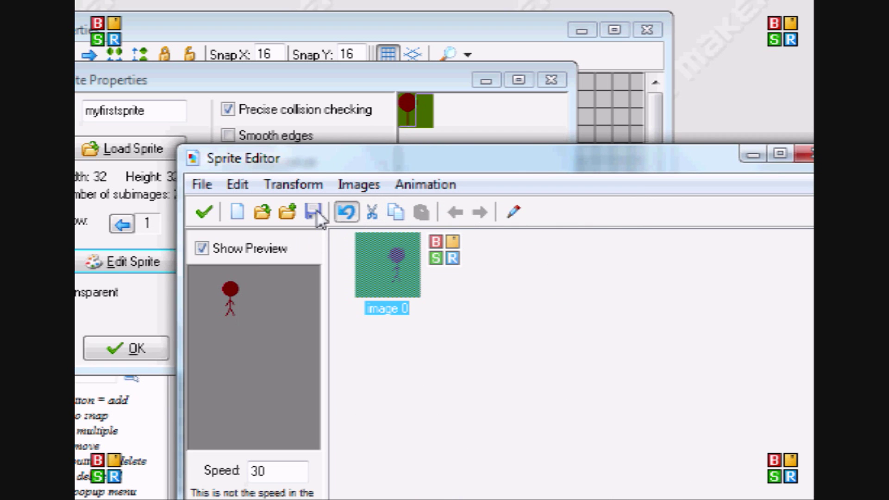
Cycle the sprite's images left once and right once.
click(294, 184)
mouse_move(359, 185)
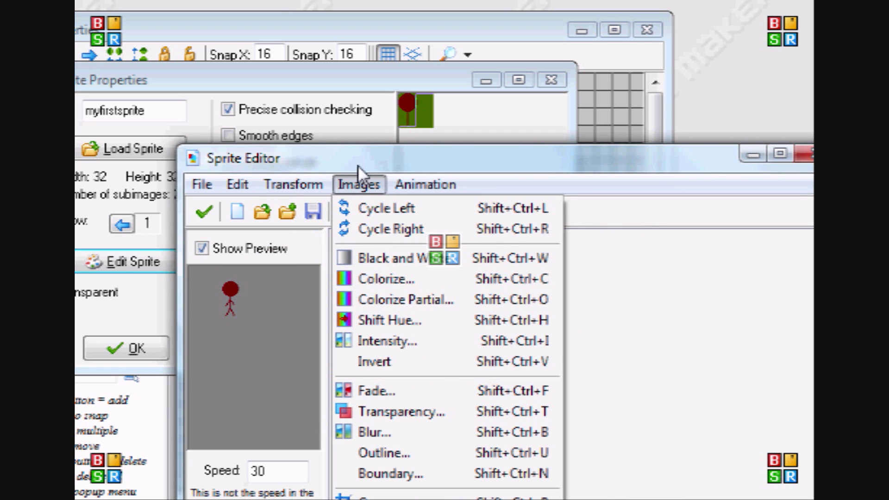
click(368, 206)
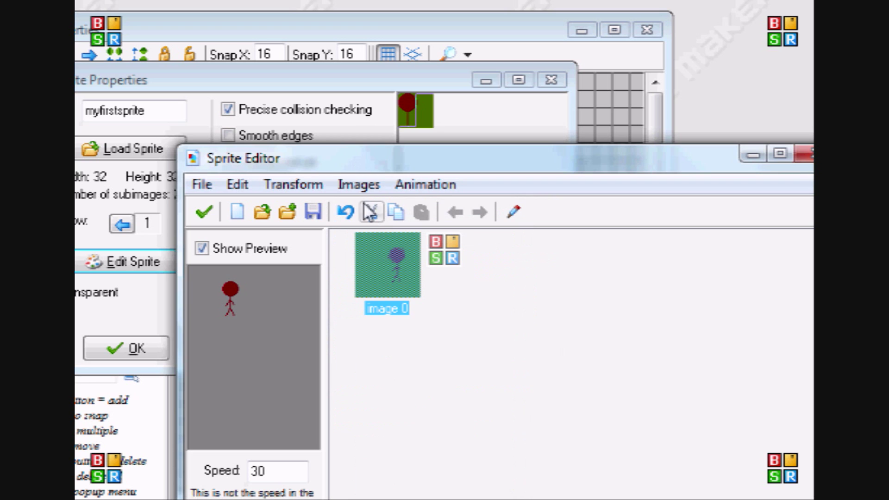
click(357, 184)
click(384, 226)
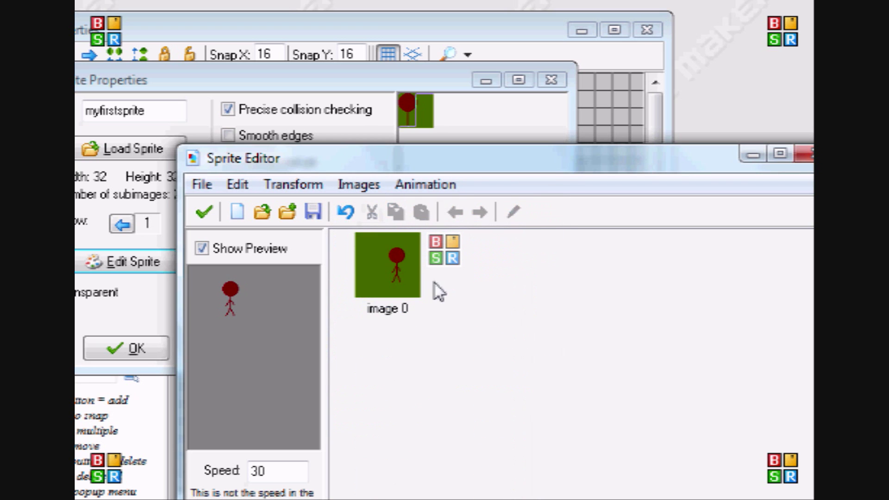
Try converting the sprite to black and white and undo the conversion.
click(357, 184)
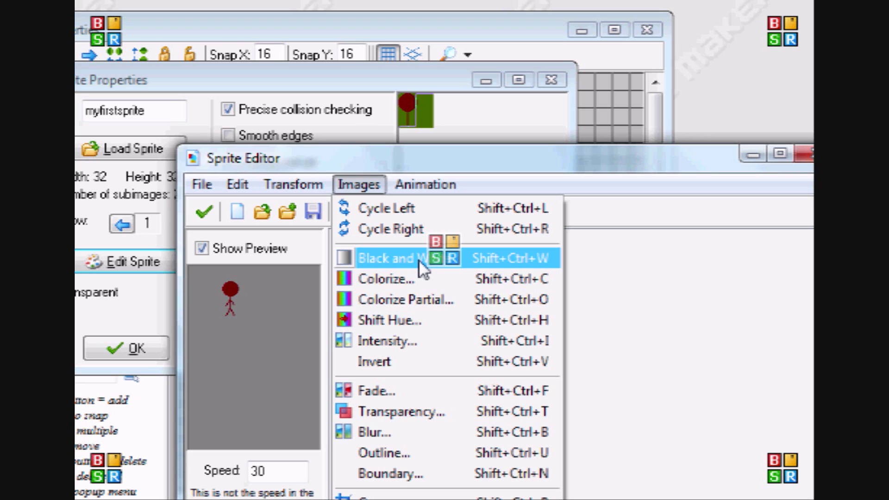
click(418, 261)
click(343, 211)
Preview a different hue for the whole sprite with Colorize, and close without applying it.
click(359, 184)
click(410, 280)
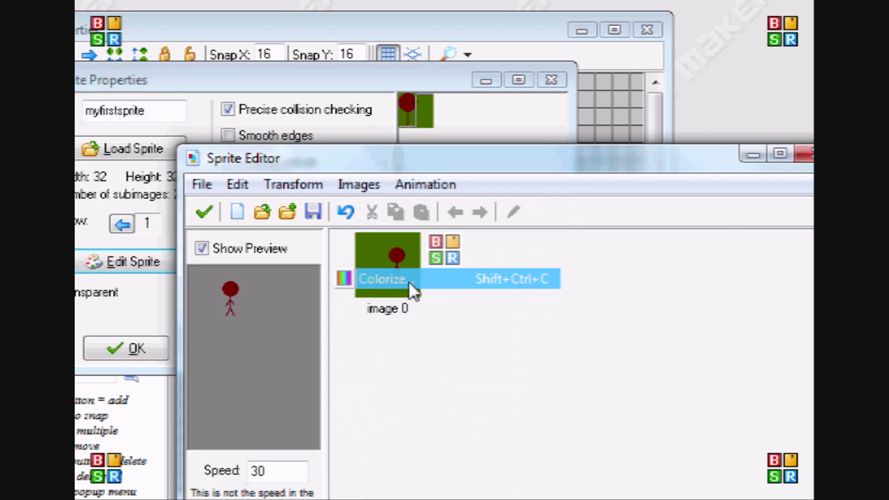
drag(361, 266, 476, 272)
click(691, 215)
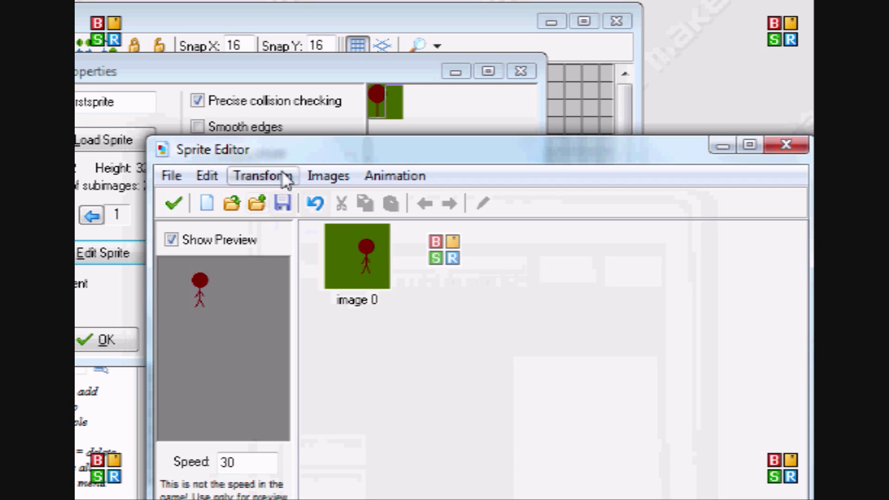
Preview several old and new hue combinations with Colorize Partial, and cancel without applying them.
click(282, 180)
mouse_move(328, 176)
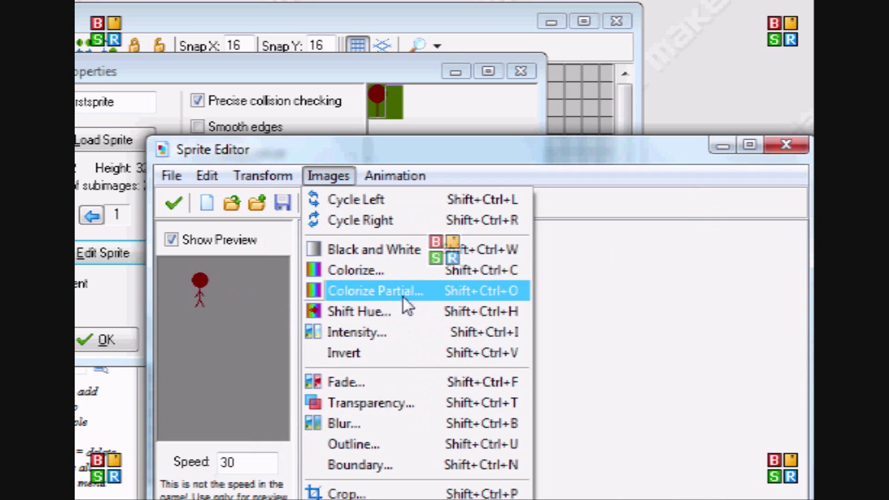
click(400, 295)
drag(337, 309, 467, 305)
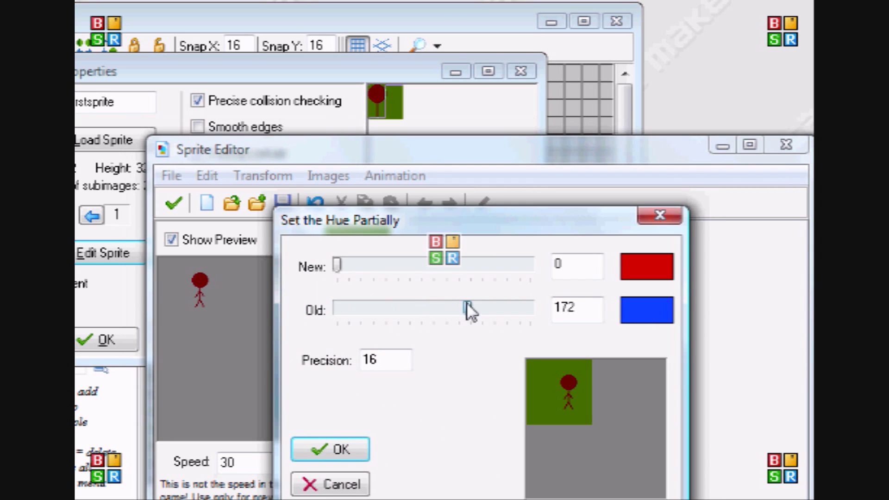
drag(348, 263, 487, 263)
drag(464, 313, 558, 307)
drag(507, 276, 397, 278)
click(308, 486)
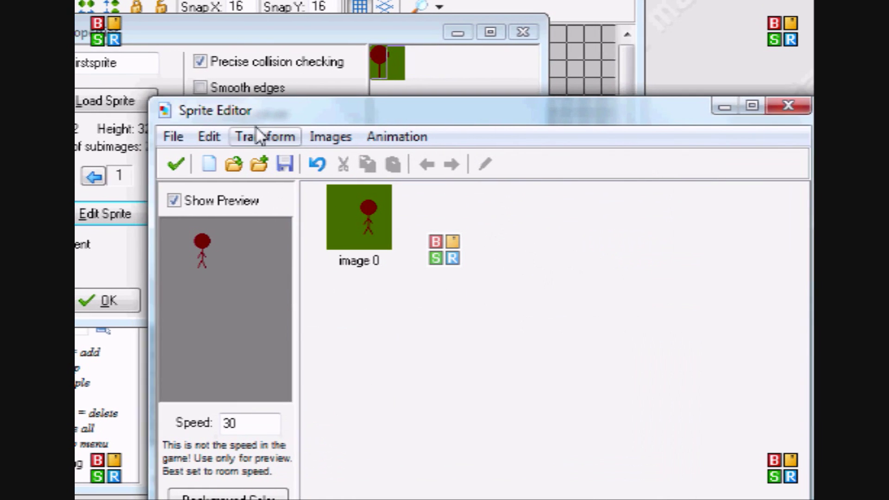
Preview a Shift Hue adjustment on the sprite and close without applying it.
click(277, 135)
mouse_move(305, 135)
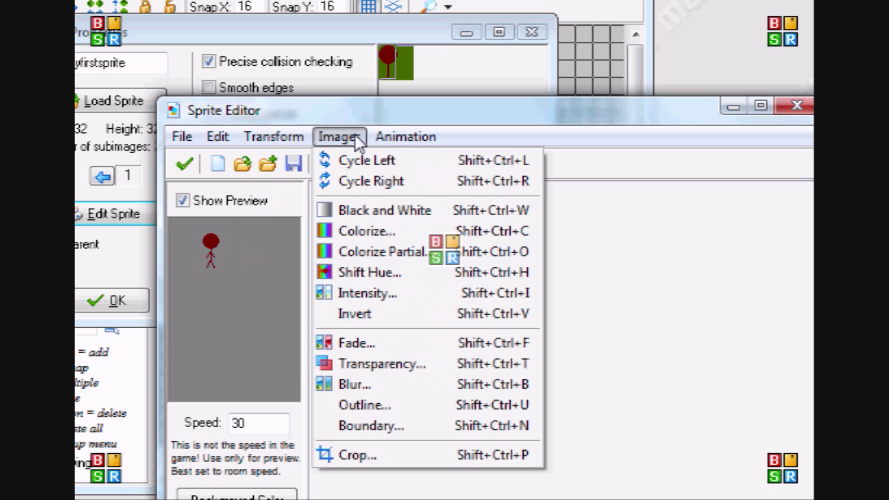
click(412, 273)
drag(349, 227, 465, 236)
click(671, 175)
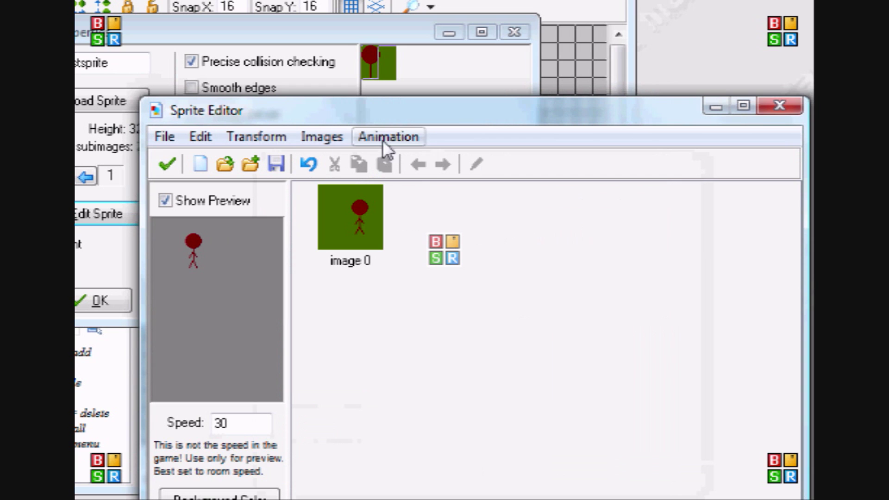
Preview several value and saturation combinations on the sprite with Intensity, and close without applying them.
click(281, 134)
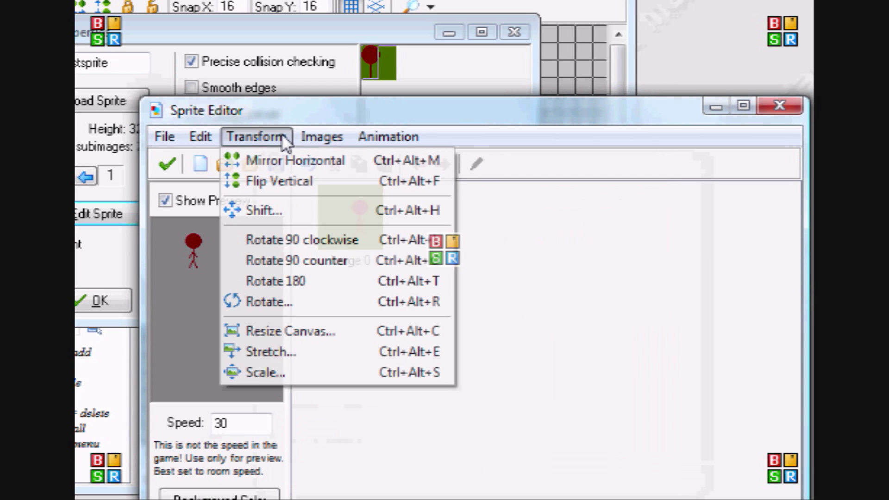
mouse_move(322, 137)
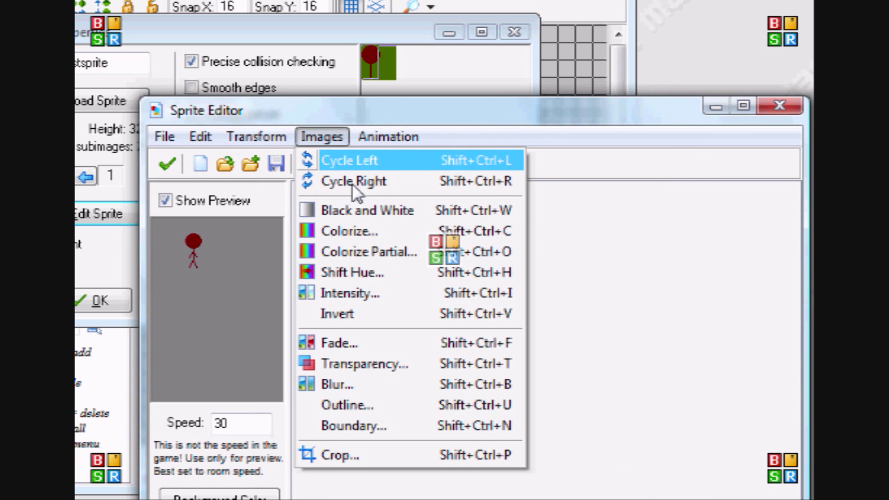
click(382, 292)
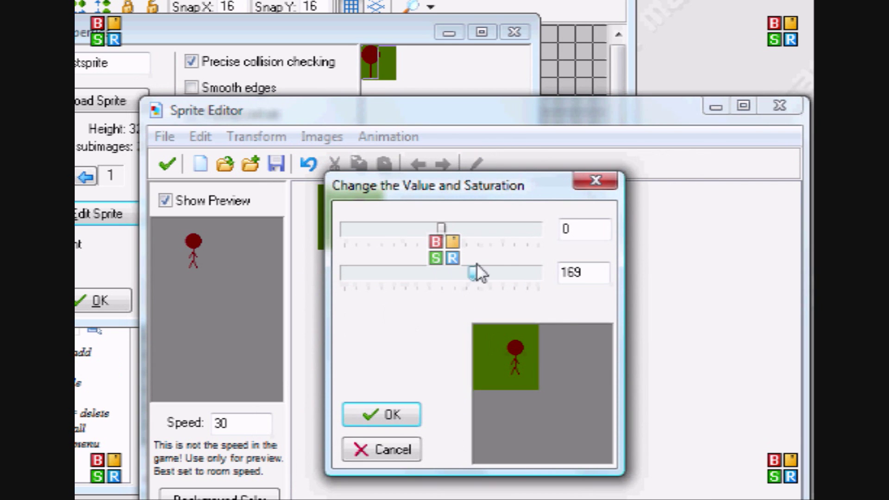
drag(497, 263, 358, 263)
drag(447, 227, 576, 236)
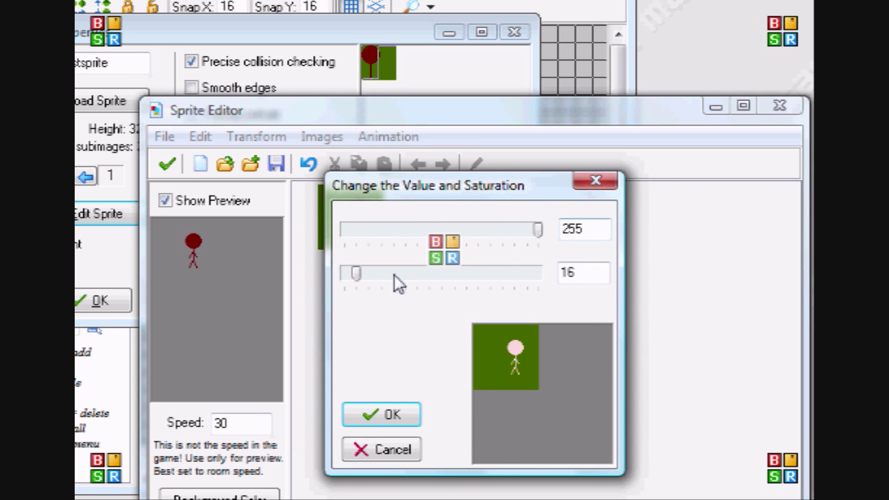
mouse_move(356, 273)
mouse_down()
mouse_move(565, 258)
mouse_move(342, 273)
mouse_up()
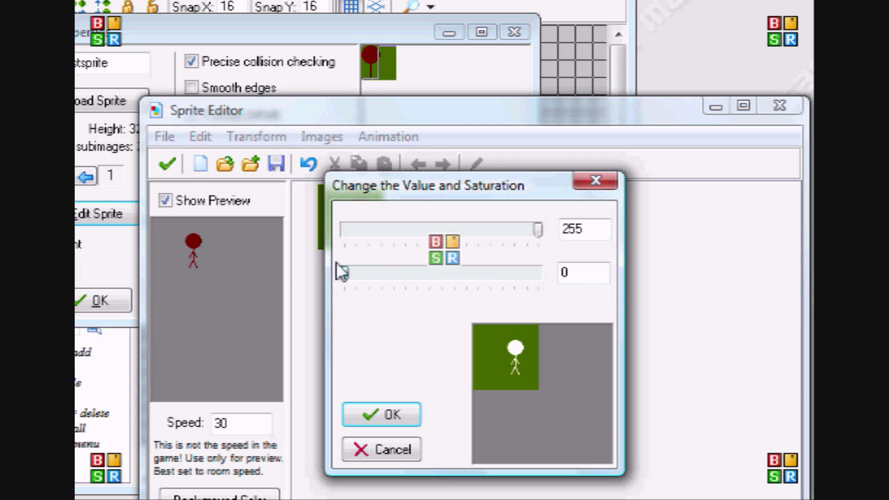
mouse_move(542, 229)
mouse_down()
mouse_move(339, 234)
mouse_move(572, 238)
mouse_move(525, 230)
mouse_up()
drag(344, 273, 453, 274)
click(602, 181)
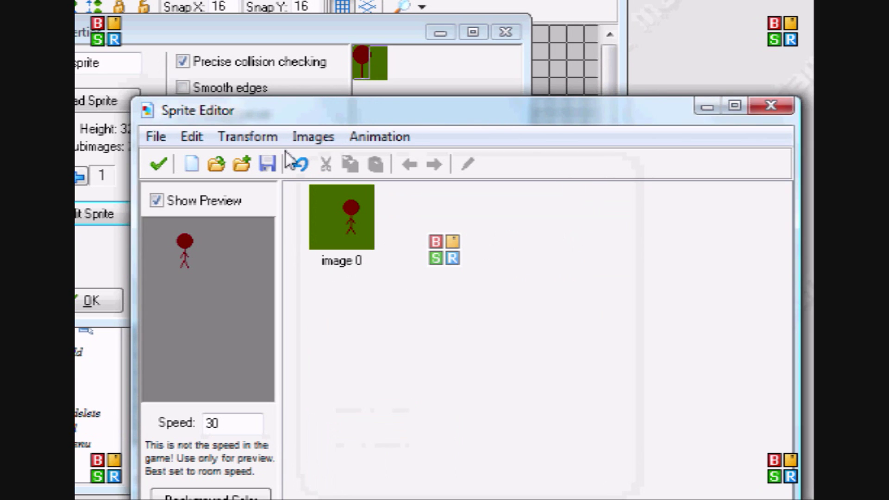
Try inverting the sprite's colors and undo the inversion.
click(300, 143)
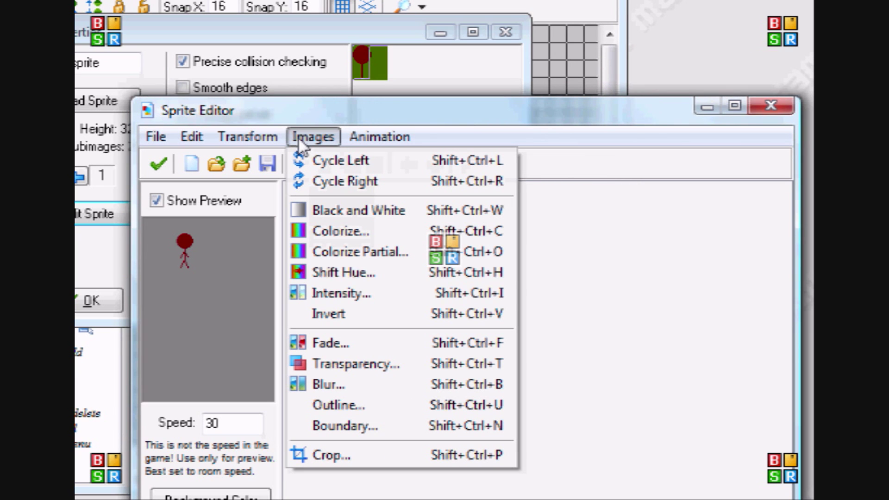
click(332, 313)
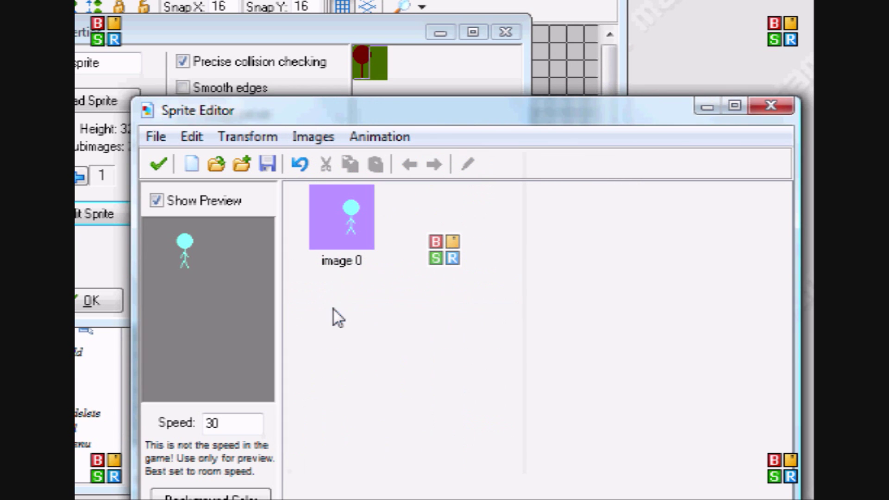
click(302, 165)
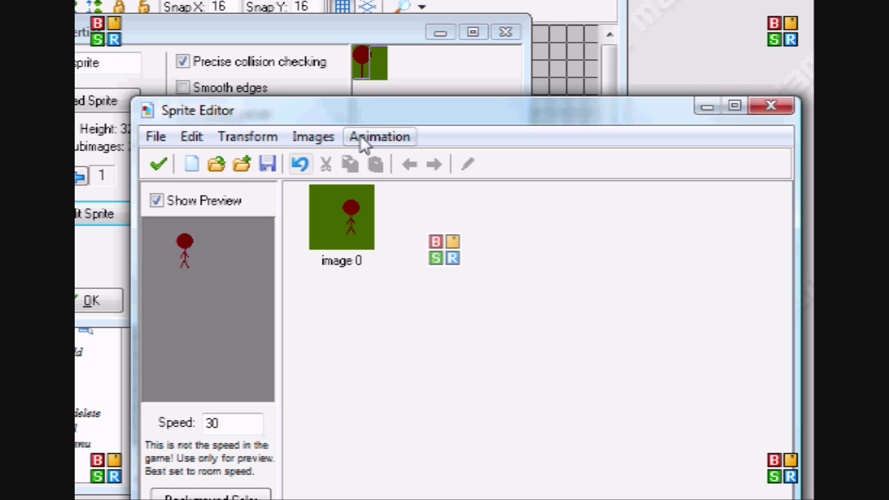
Start a Fade to a color on the sprite with an amount of 128.
click(334, 139)
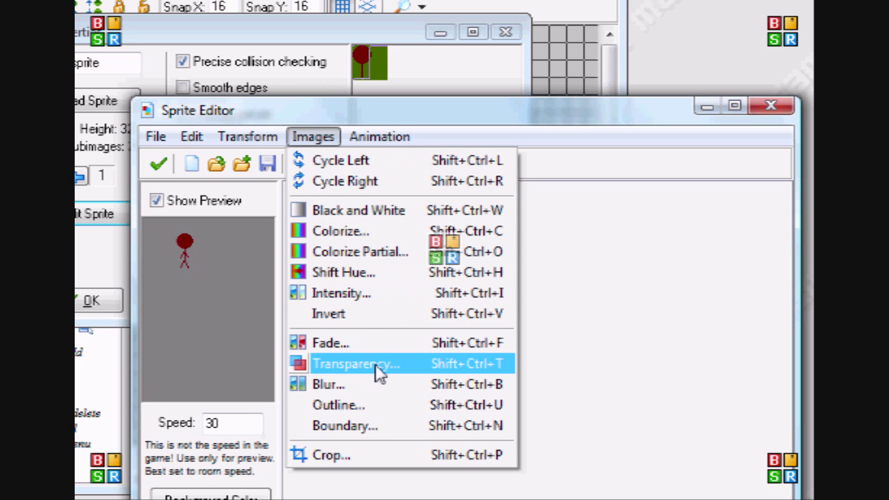
click(371, 345)
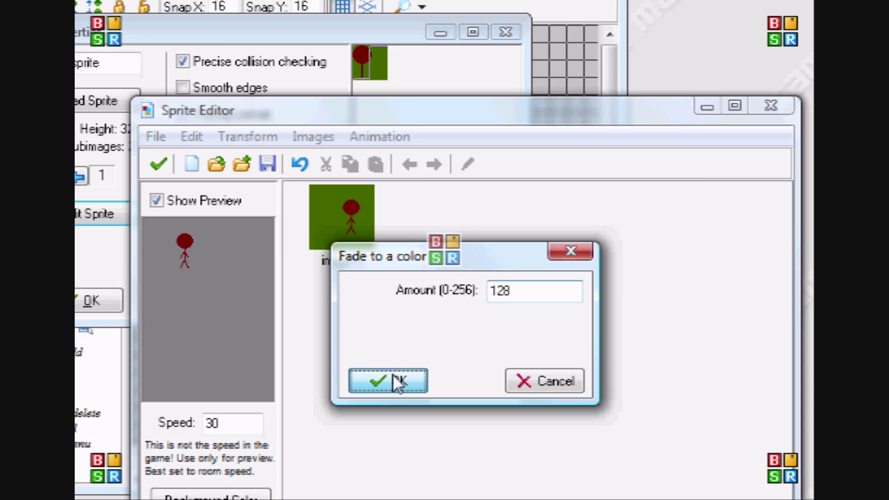
click(397, 380)
Compare green, teal, blue, purple and pink basic colors for the fade, and apply it with the deep pink one.
click(294, 200)
click(296, 176)
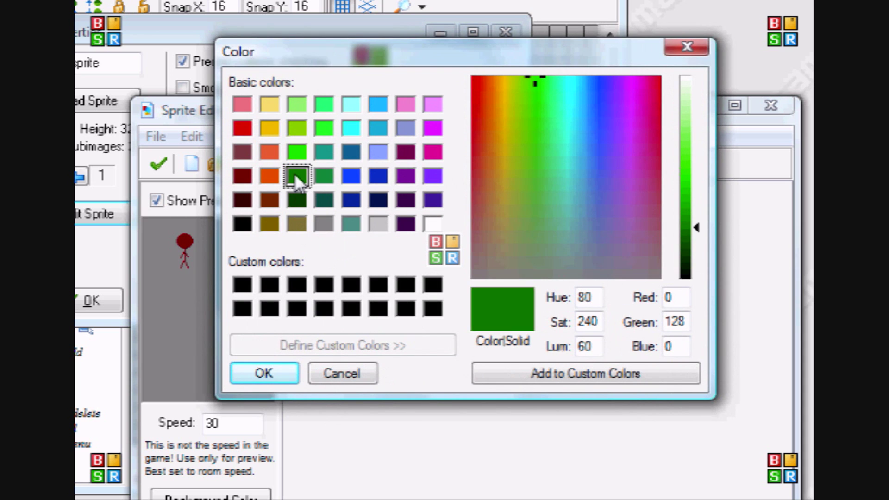
click(297, 152)
click(322, 149)
click(354, 148)
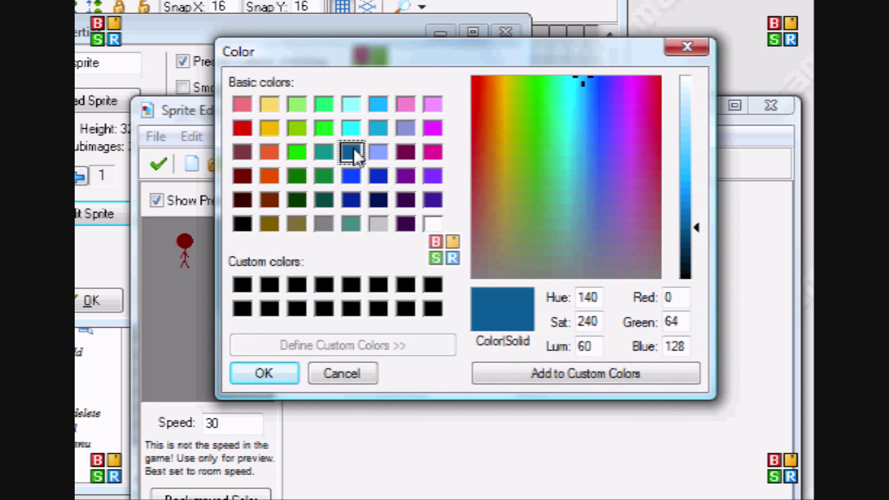
click(350, 129)
click(384, 129)
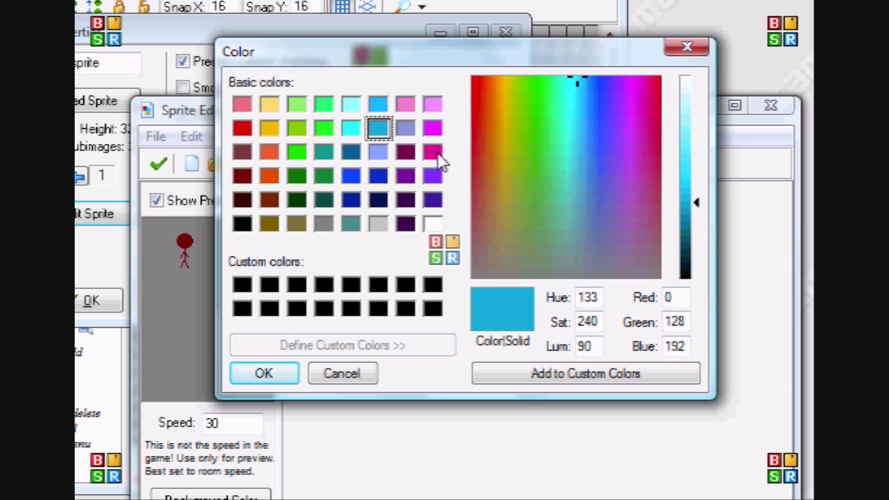
click(435, 153)
click(406, 152)
click(406, 128)
click(433, 153)
click(405, 199)
click(428, 151)
click(277, 374)
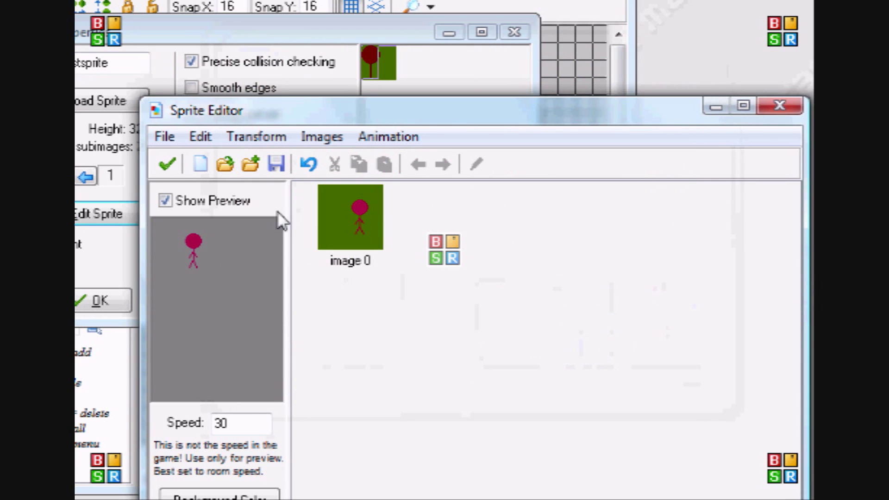
Try fading the sprite fully to the pink color with an amount of 256, and undo the fade.
click(345, 141)
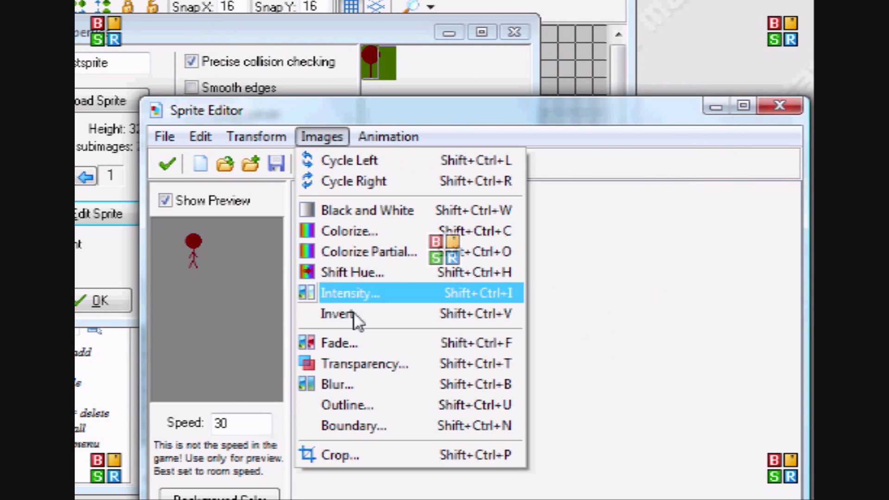
click(344, 340)
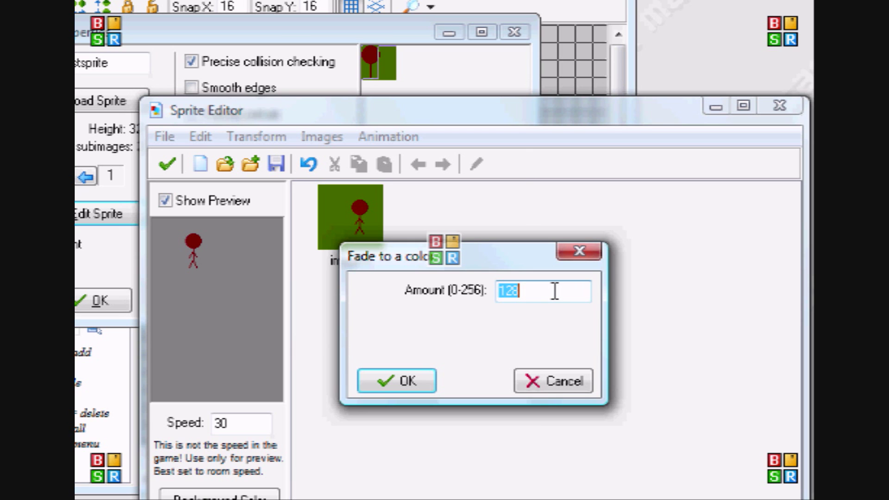
text(256)
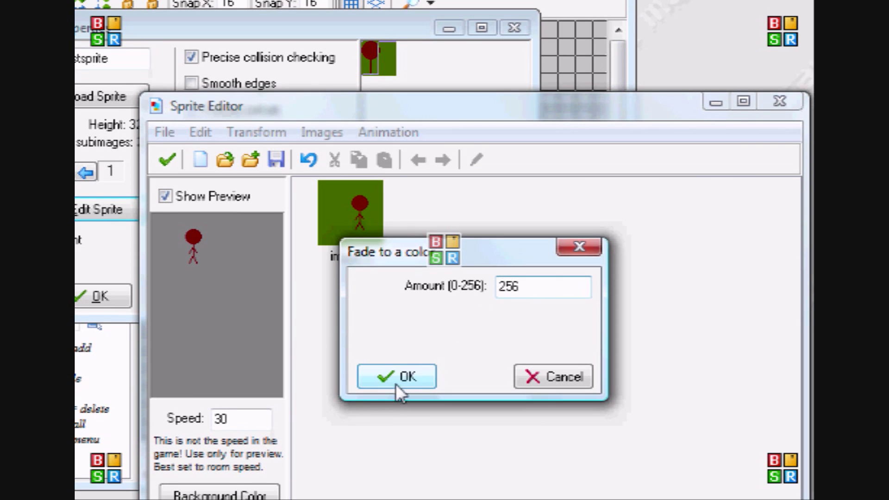
click(397, 382)
click(290, 365)
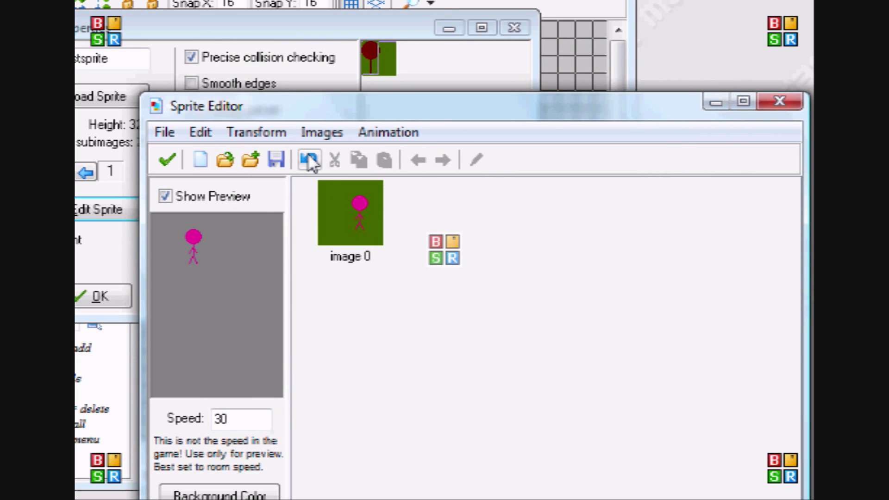
click(308, 160)
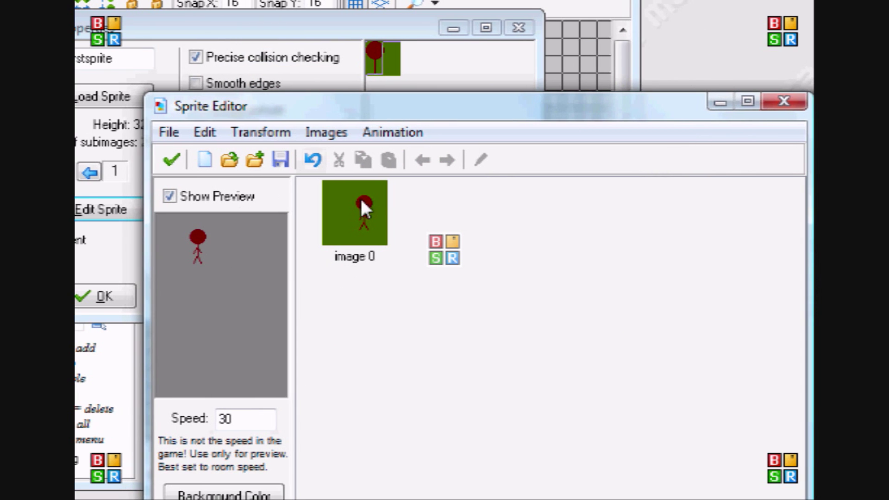
Try the Transparency effect on the sprite and undo it.
click(313, 131)
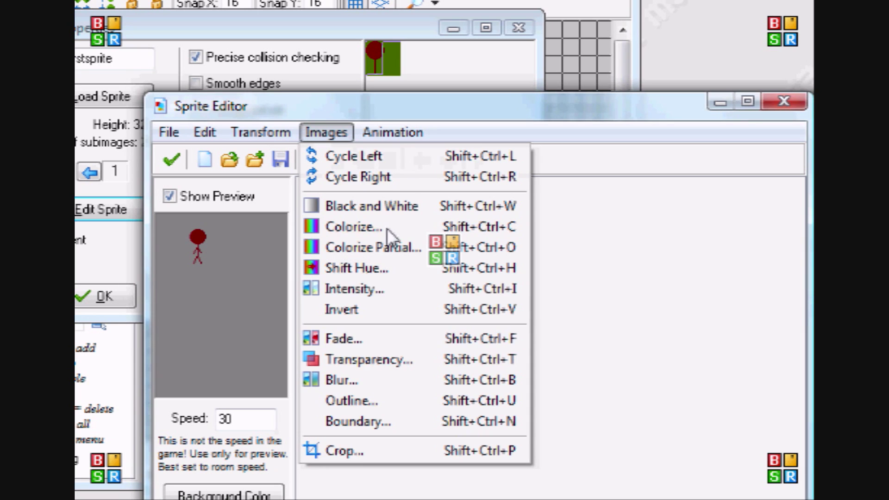
click(401, 360)
click(403, 373)
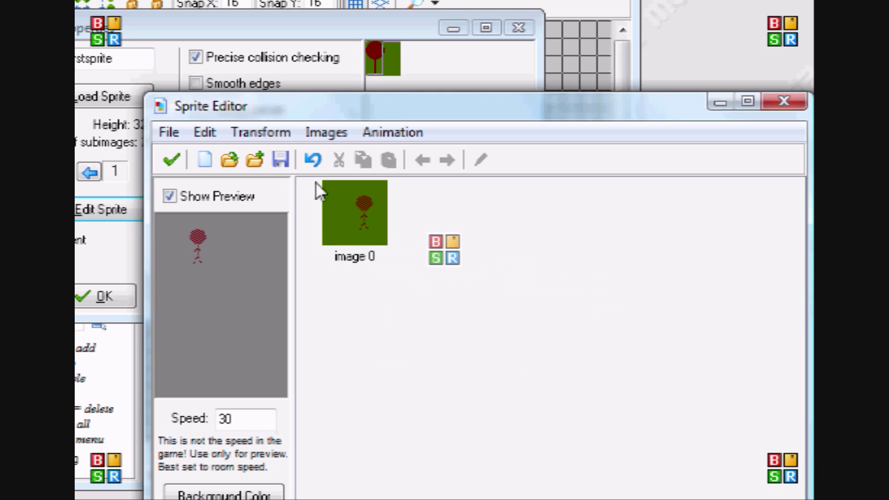
click(311, 160)
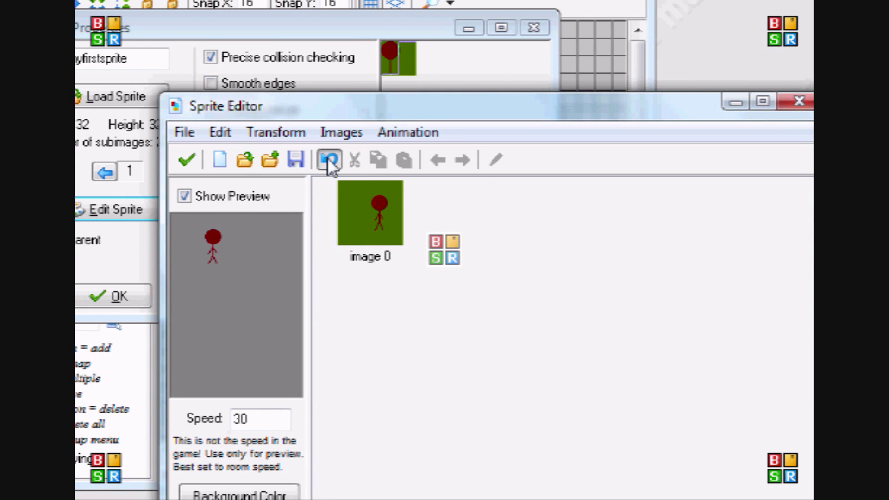
Try blurring the sprite with a blur amount of 9 and undo the blur.
click(343, 133)
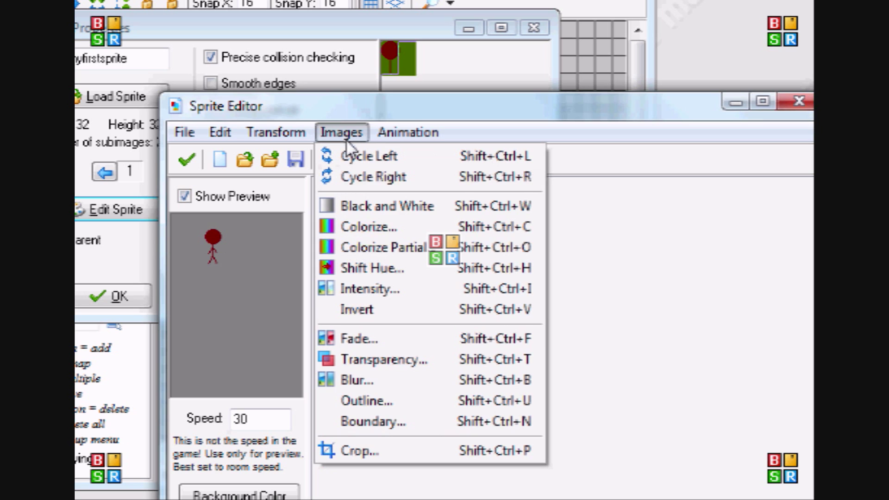
click(419, 382)
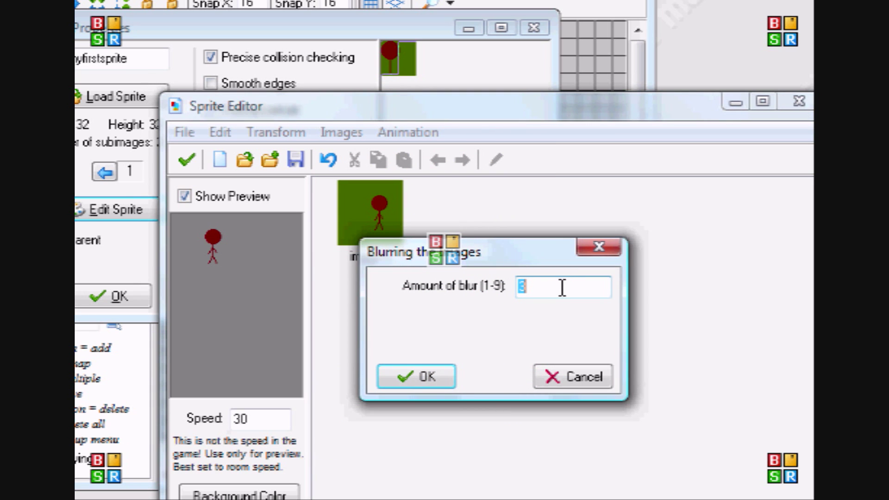
click(439, 375)
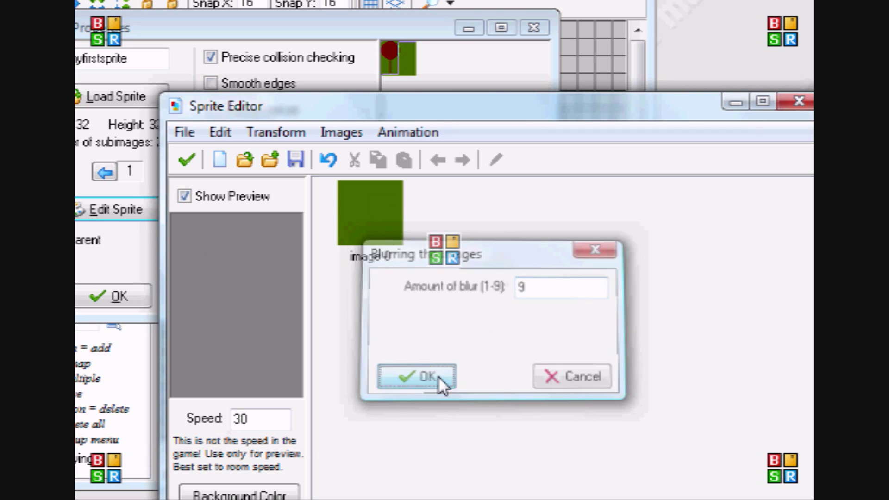
click(328, 160)
Apply the Blur effect to the sprite once more and undo it.
click(329, 132)
click(392, 377)
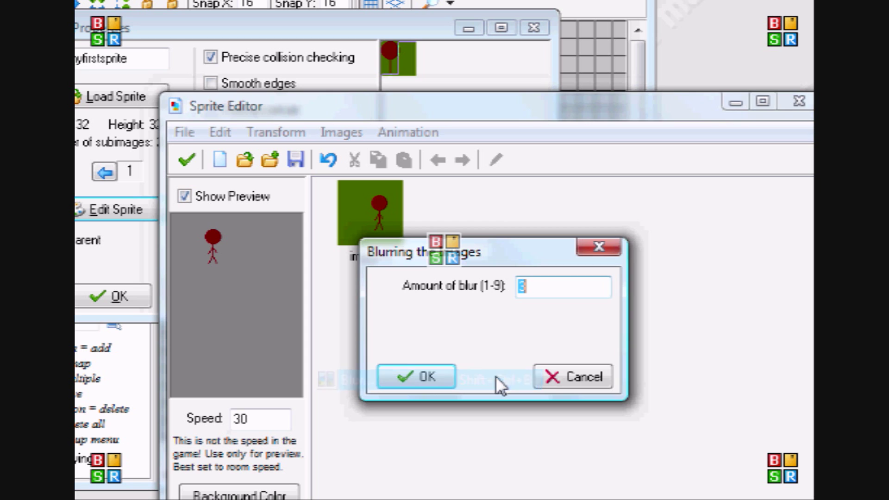
click(417, 377)
click(326, 157)
Try blurring the sprite with a blur amount of 1 and undo the blur.
click(325, 132)
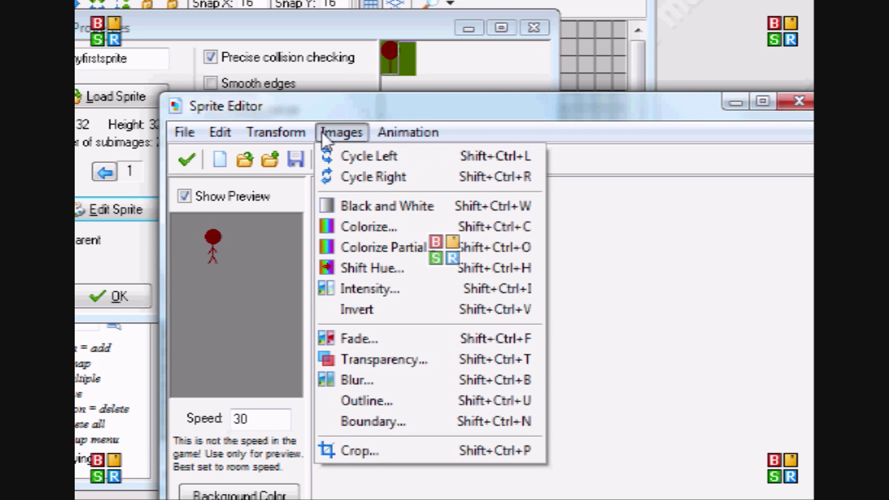
click(384, 378)
text(1)
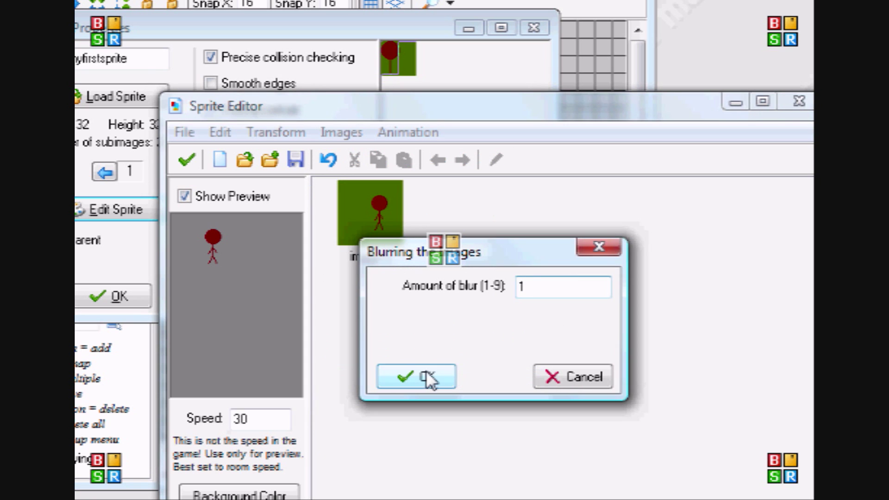
click(424, 373)
click(332, 162)
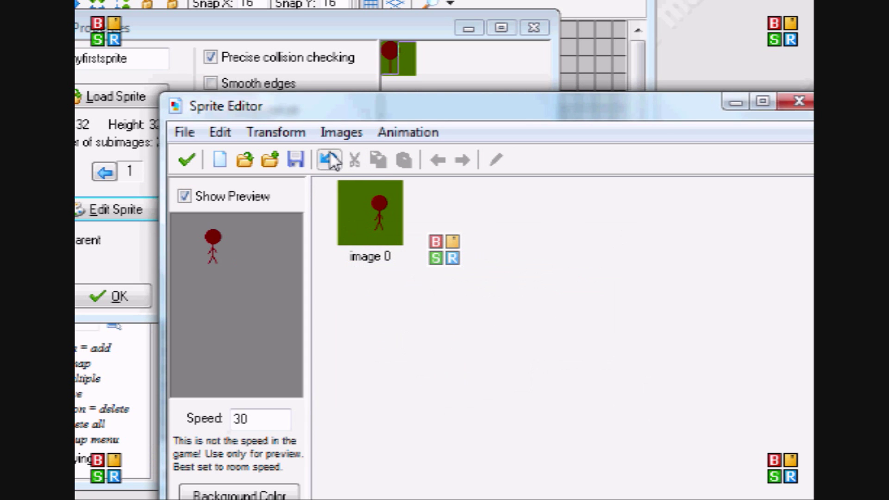
Try outlining the stick figure in black, answering the outline prompt to apply it.
click(329, 132)
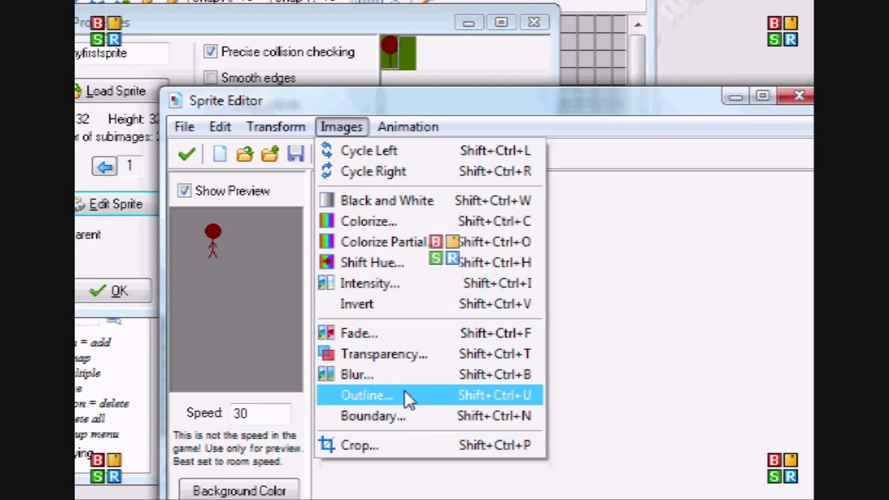
click(404, 395)
click(273, 214)
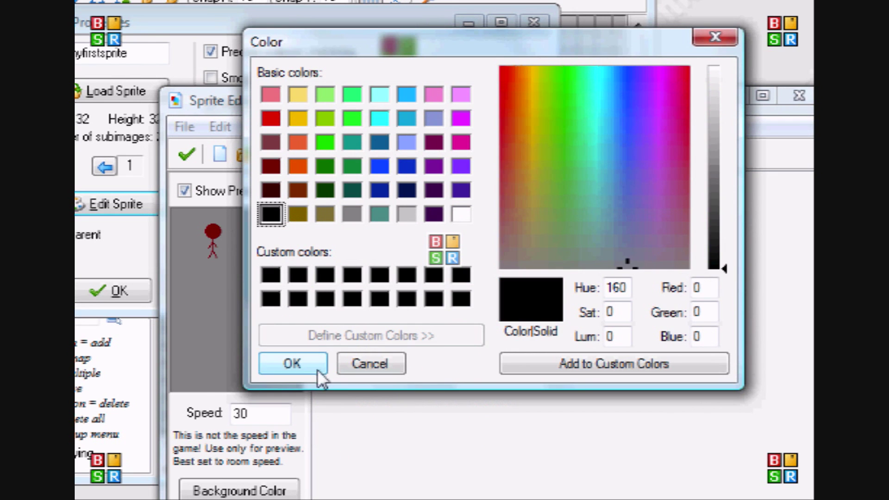
click(312, 362)
click(503, 351)
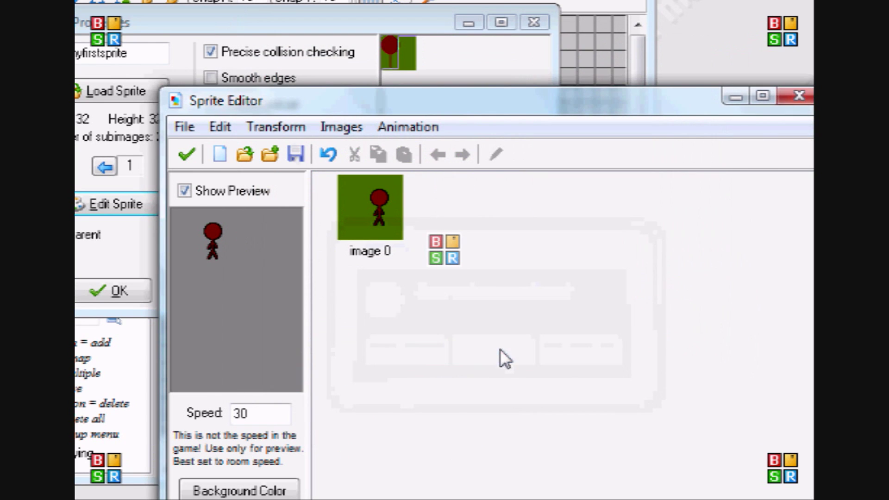
Try outlining the stick figure in brown (128, 64, 0) with the current image removed, and undo the outline.
click(341, 127)
click(394, 395)
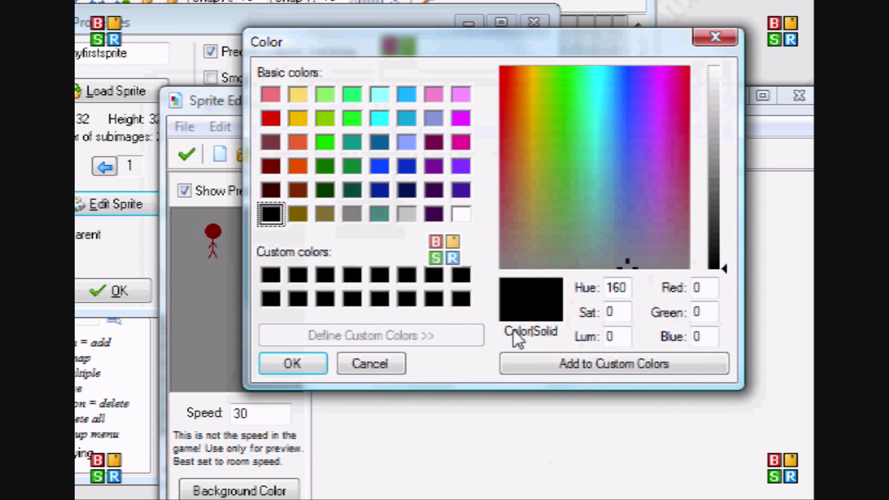
click(351, 146)
click(271, 214)
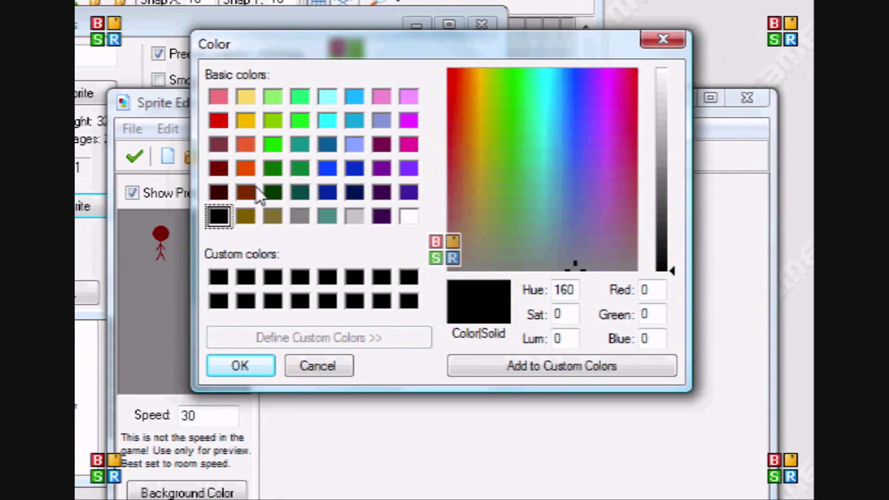
click(246, 191)
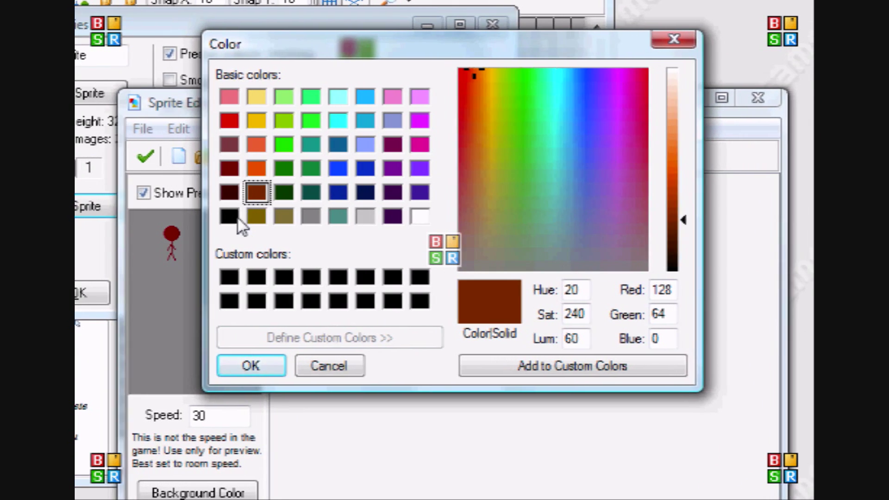
click(219, 216)
click(246, 191)
click(263, 366)
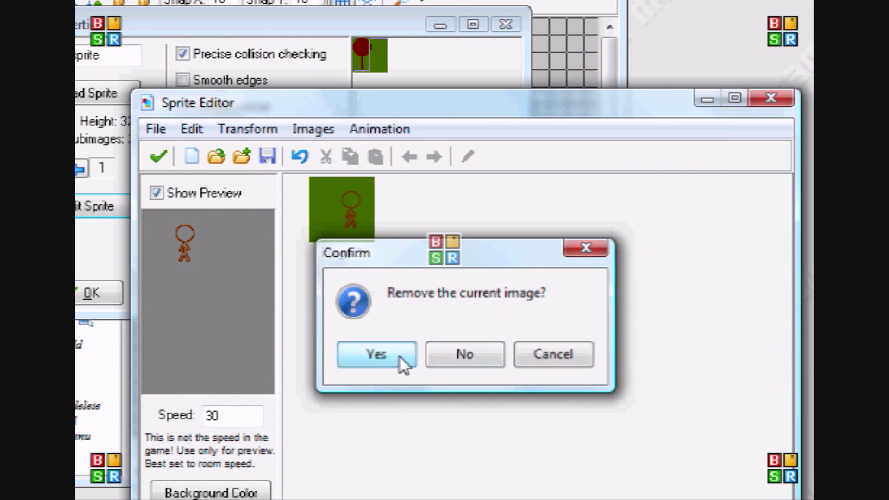
click(400, 355)
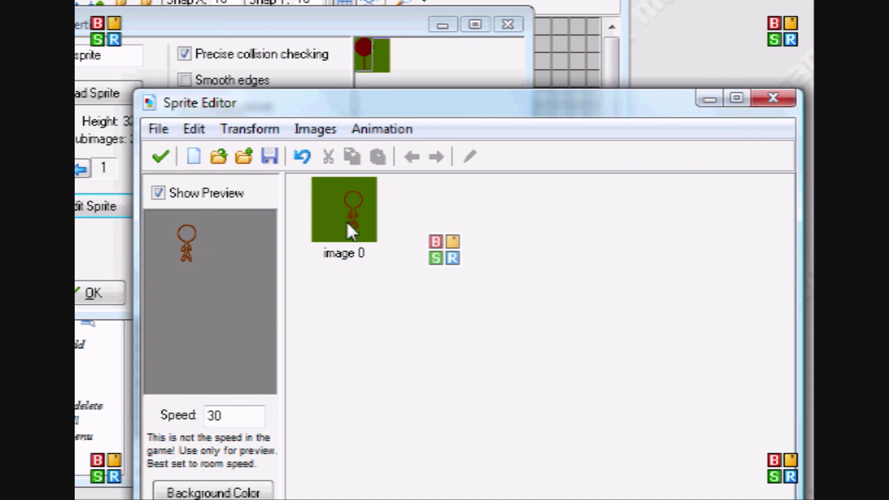
click(304, 160)
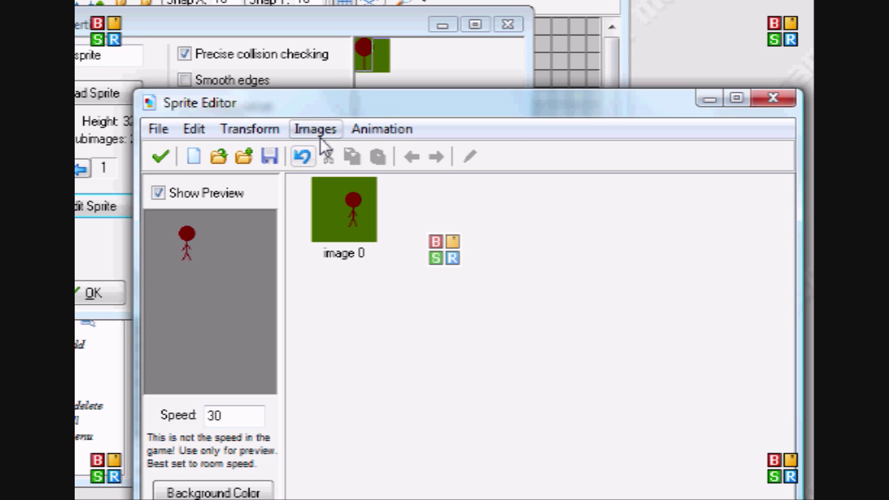
Try adding a black boundary to the stick figure, choosing not to remove the current image.
click(320, 132)
click(359, 414)
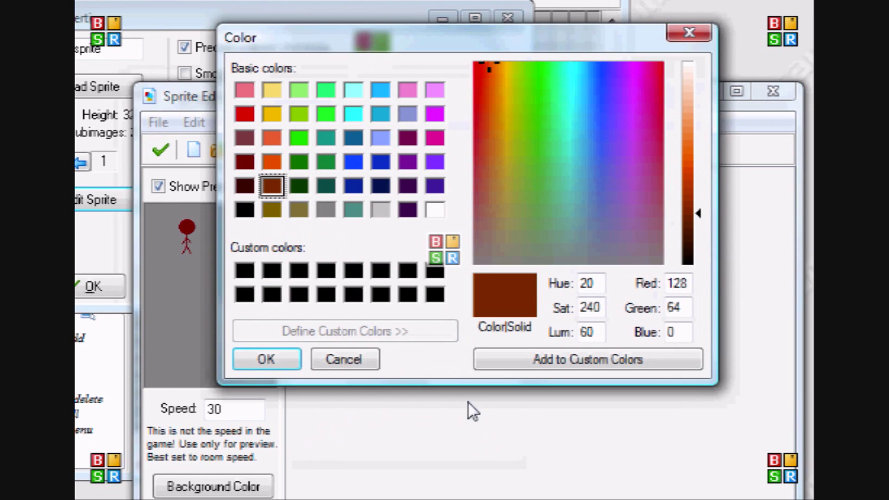
click(243, 207)
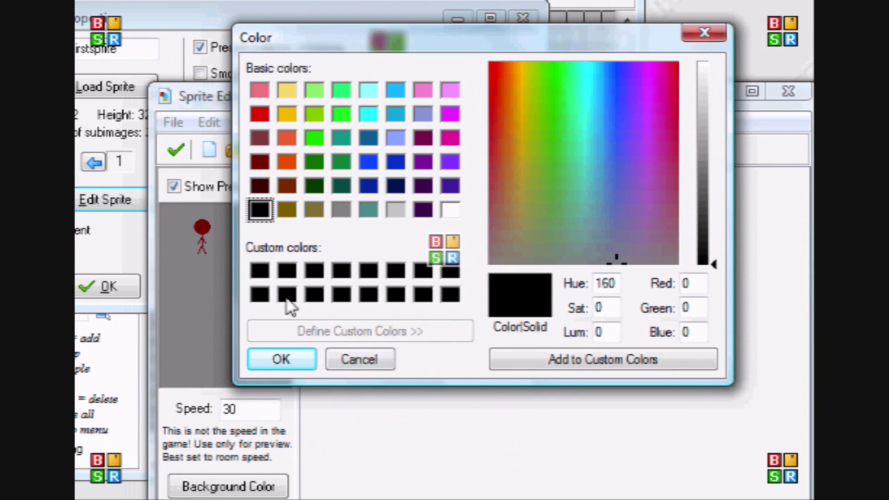
click(281, 360)
key(Delete)
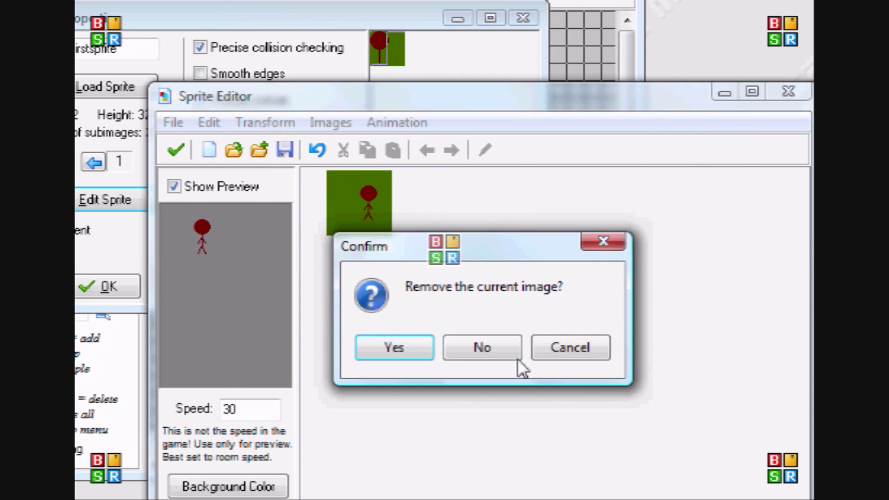
click(502, 348)
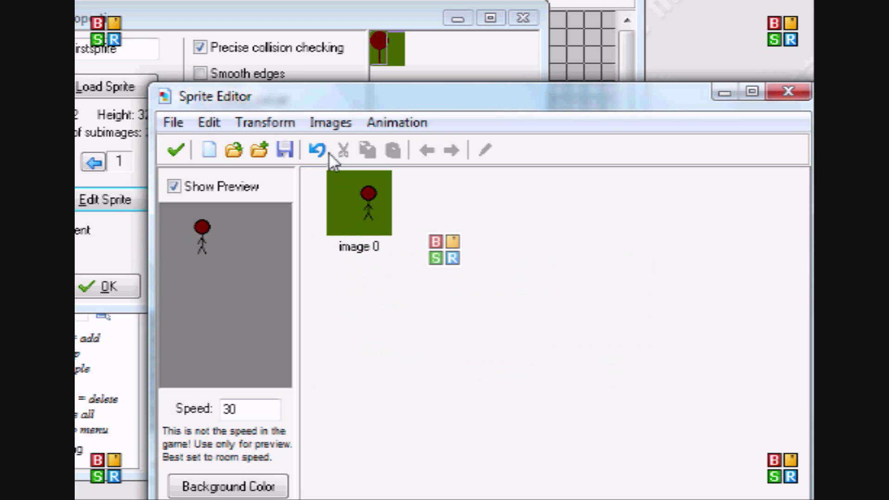
Try cropping the image with a border of 4 and undo the crop.
click(329, 122)
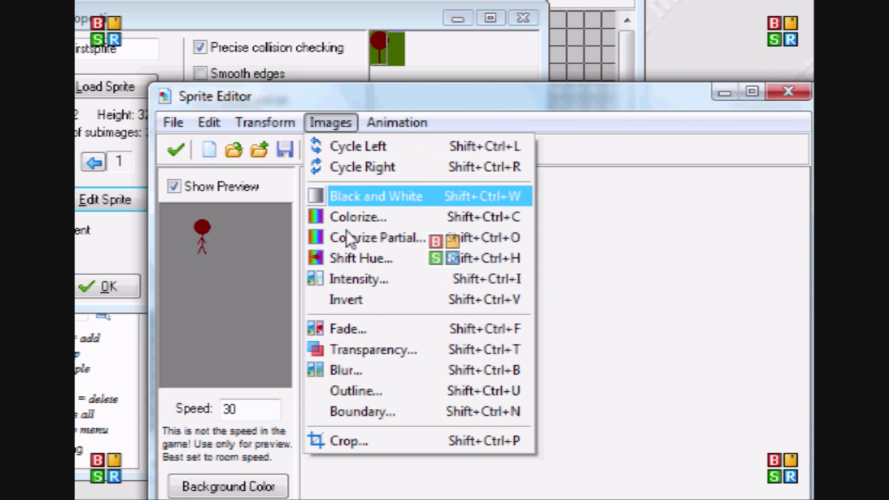
click(363, 440)
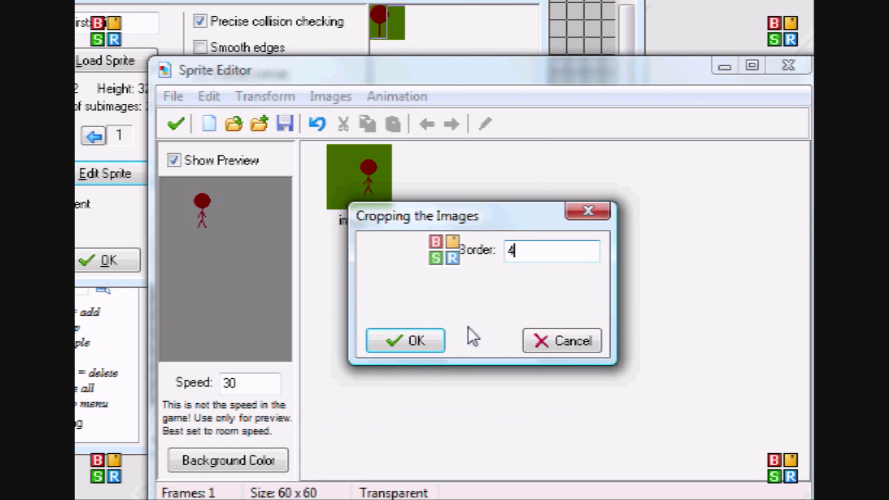
click(424, 340)
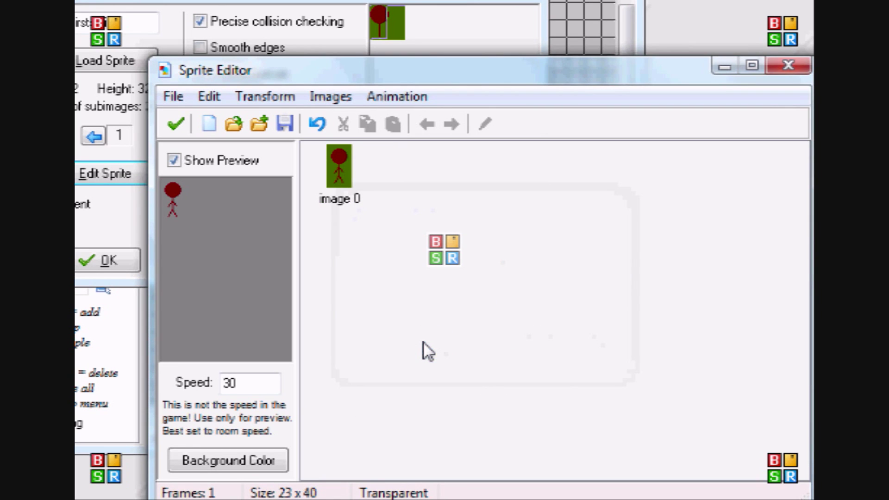
click(317, 123)
Set the animation length to 4 frames.
click(330, 95)
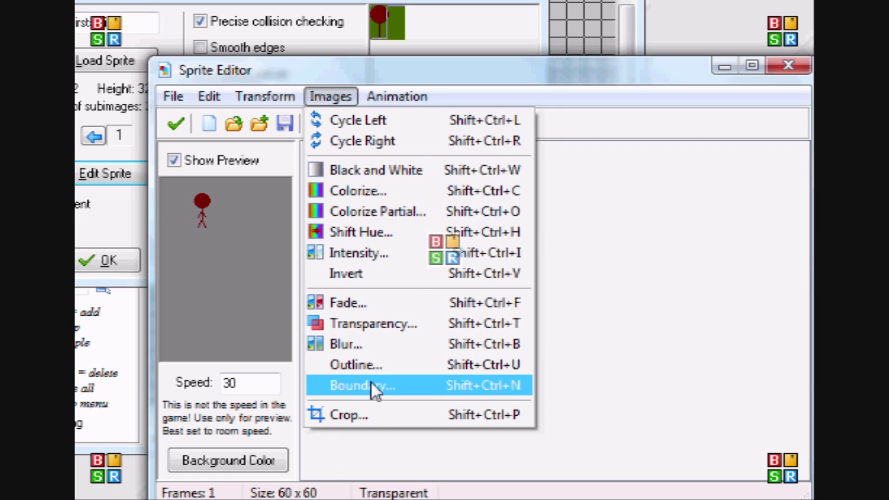
mouse_move(391, 100)
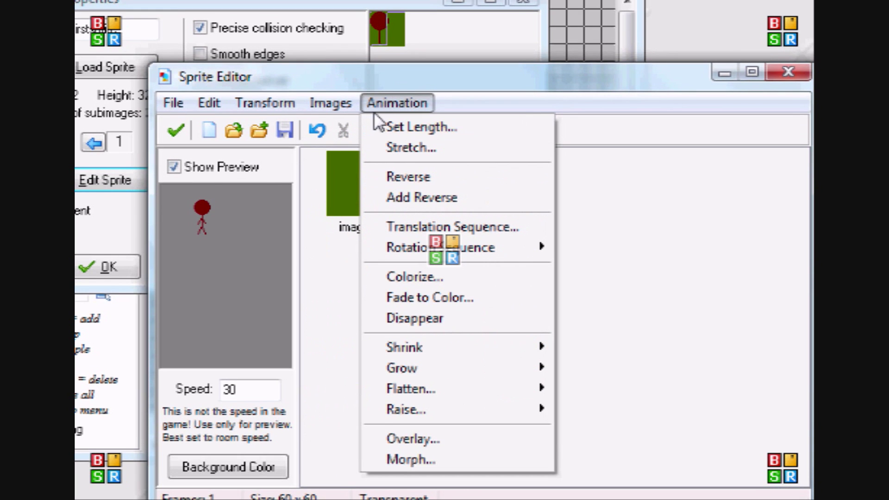
click(398, 127)
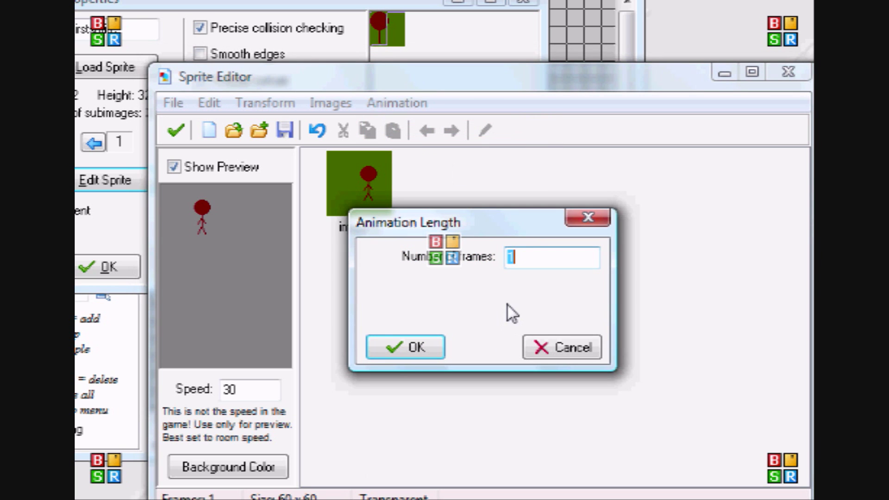
text(34)
key(ctrl+a)
text(4)
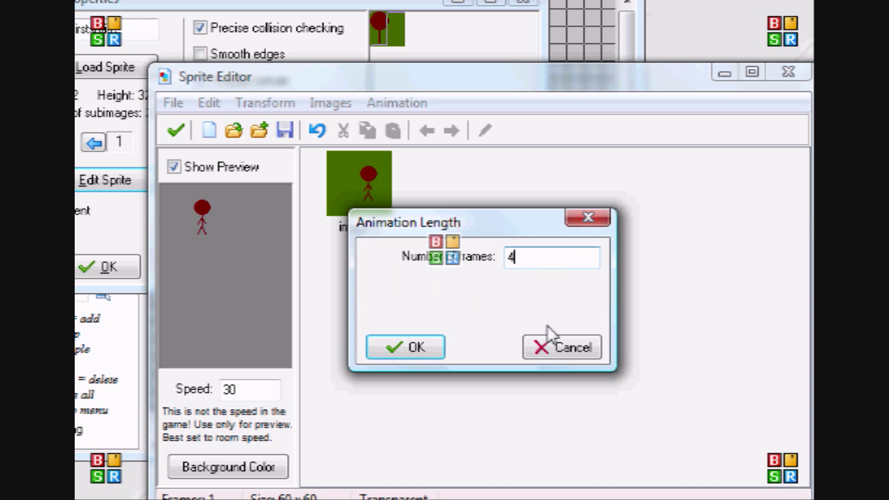
click(415, 351)
Delete the three extra frames so that only the first stick figure image remains.
click(680, 203)
key(Delete)
key(Delete)
key(Delete)
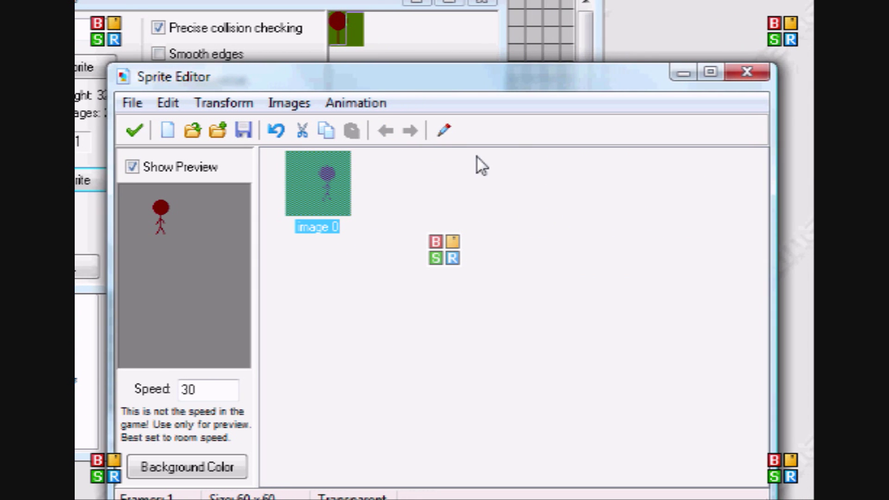
Stretch the animation to 45 frames.
click(373, 104)
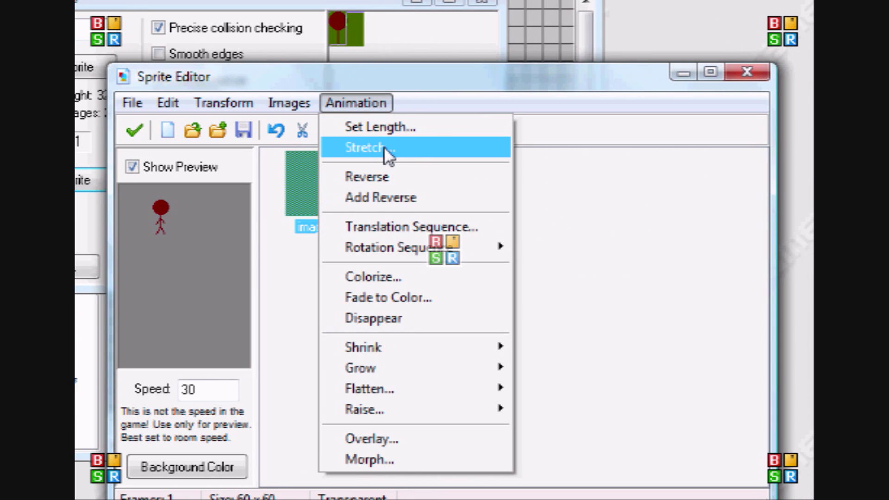
click(385, 147)
text(45)
click(370, 347)
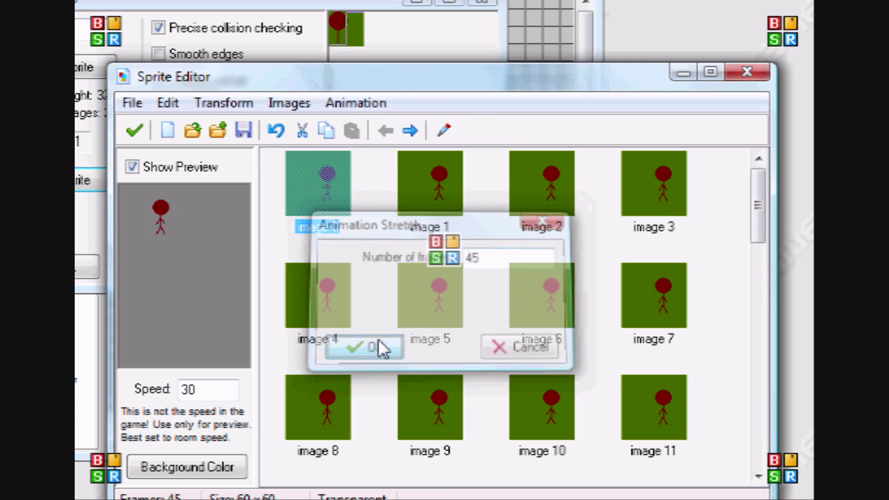
Delete the stretched frames from the last one backwards, keeping only the first image.
drag(756, 231, 683, 459)
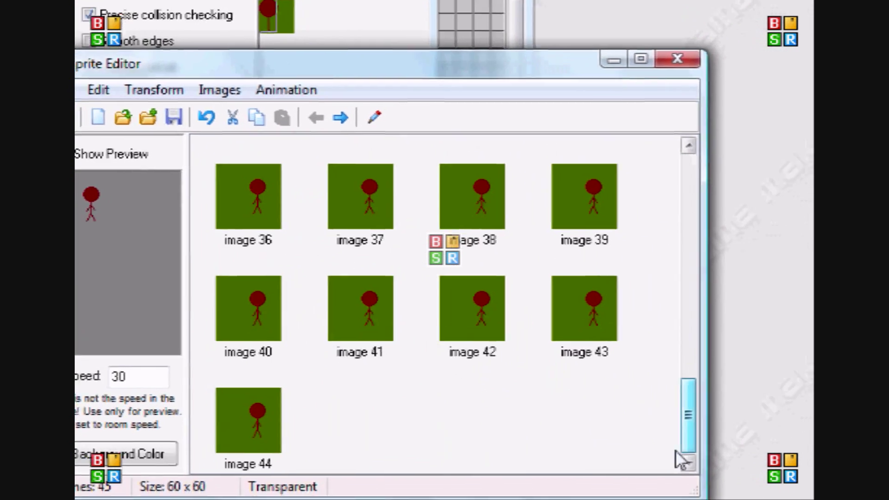
double_click(268, 412)
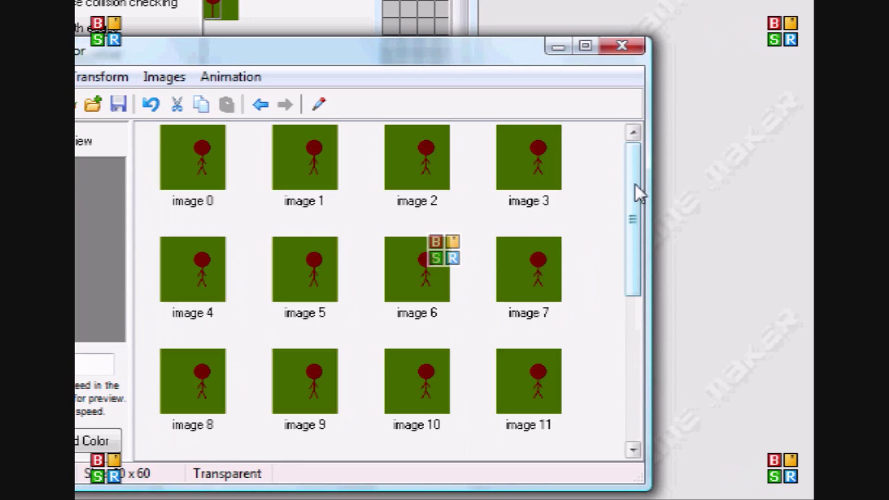
key(Delete)
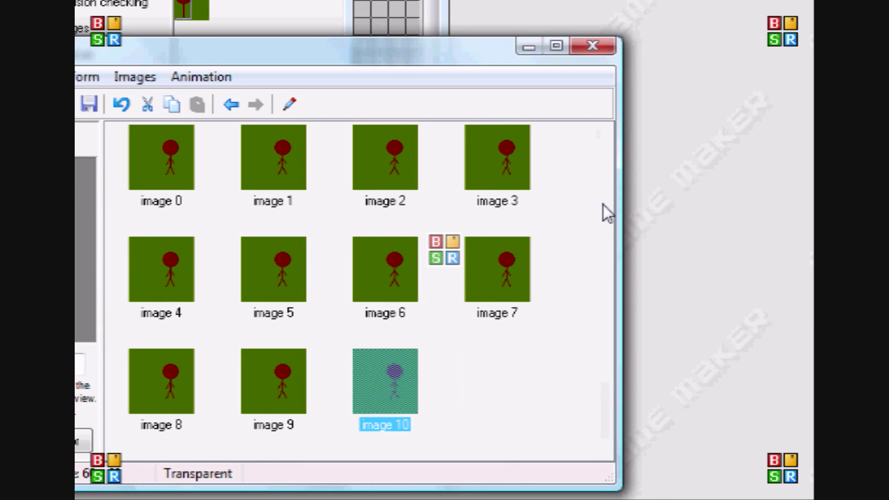
key(Delete)
key(Delete)
key(Delete)
key(Delete)
key(Delete)
key(Delete)
key(Delete)
key(Delete)
key(Delete)
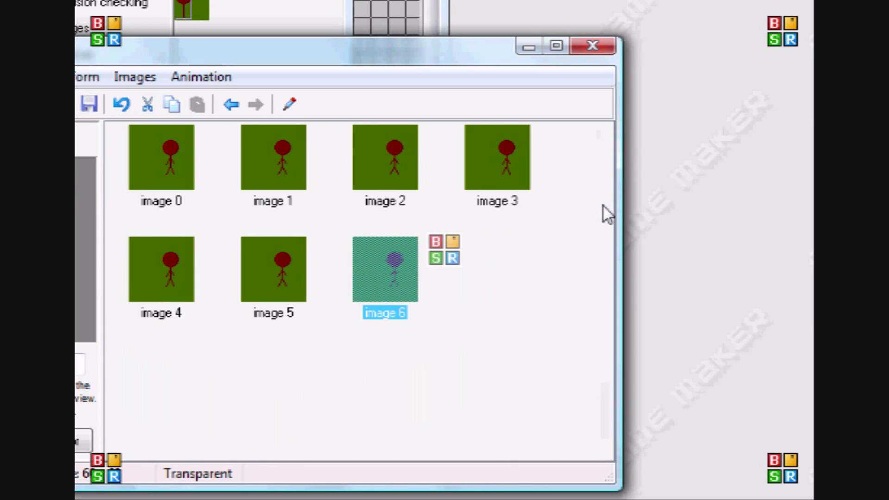
key(Delete)
Add an empty frame after the stick figure image and reverse the order of the frames.
click(202, 76)
click(227, 152)
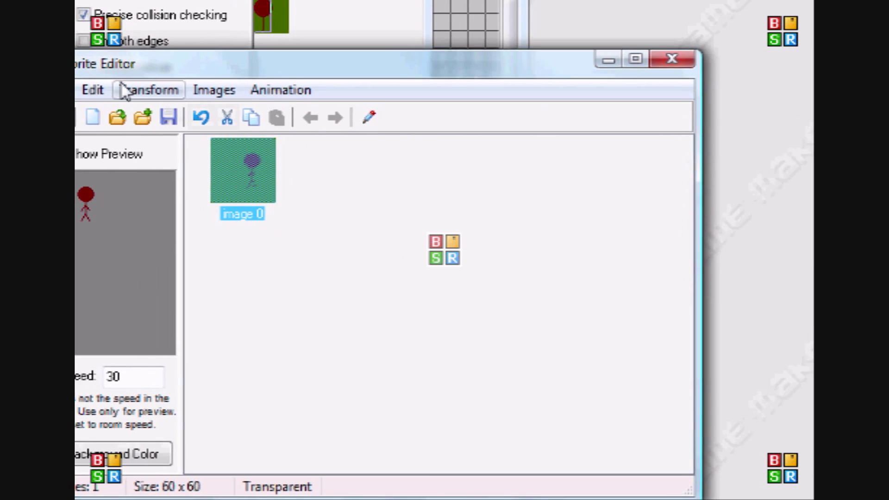
click(93, 90)
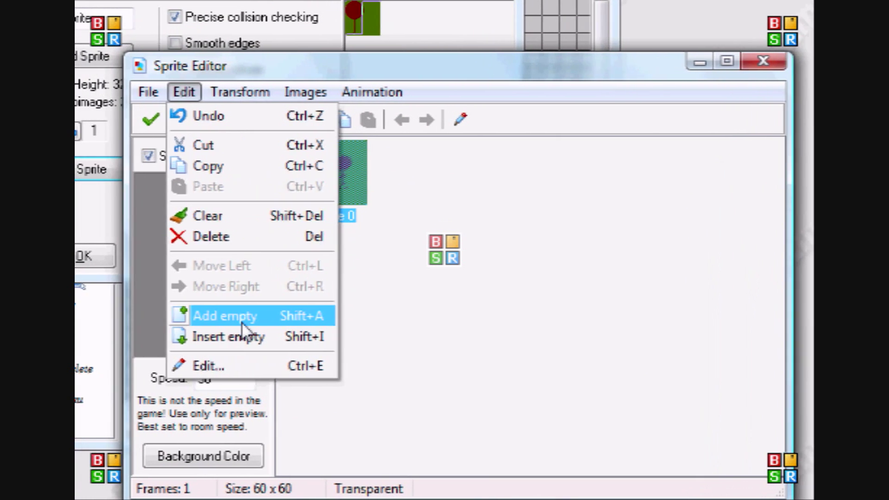
click(241, 321)
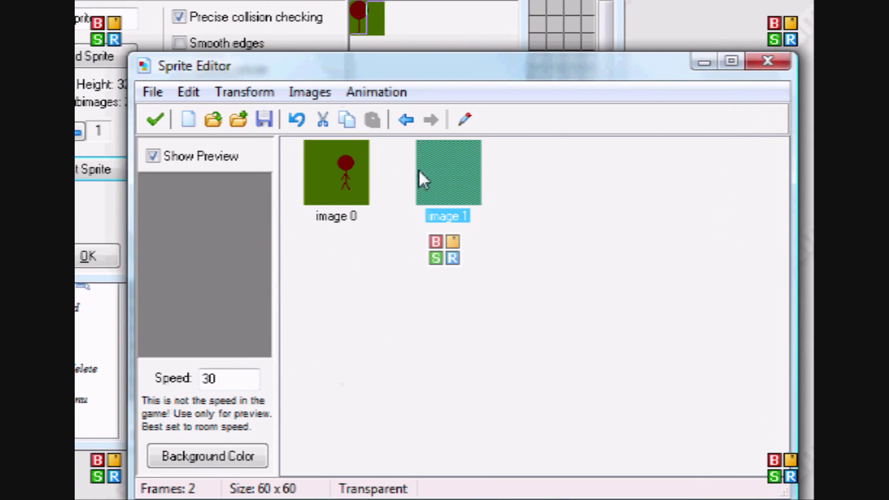
click(354, 92)
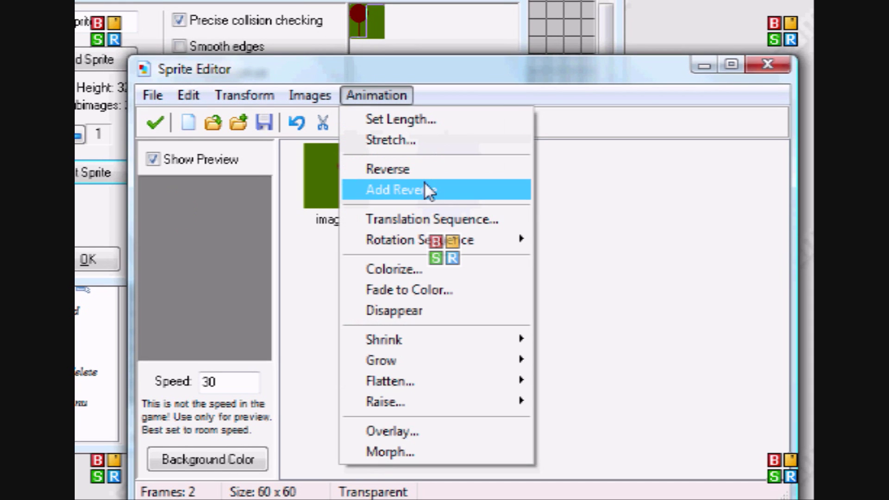
click(424, 190)
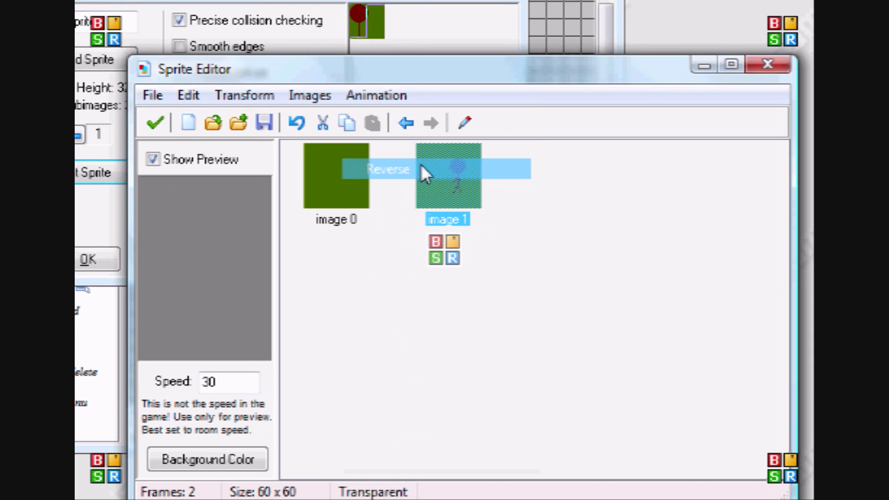
Try appending the reversed animation with Add Reverse and delete the two added frames.
click(359, 96)
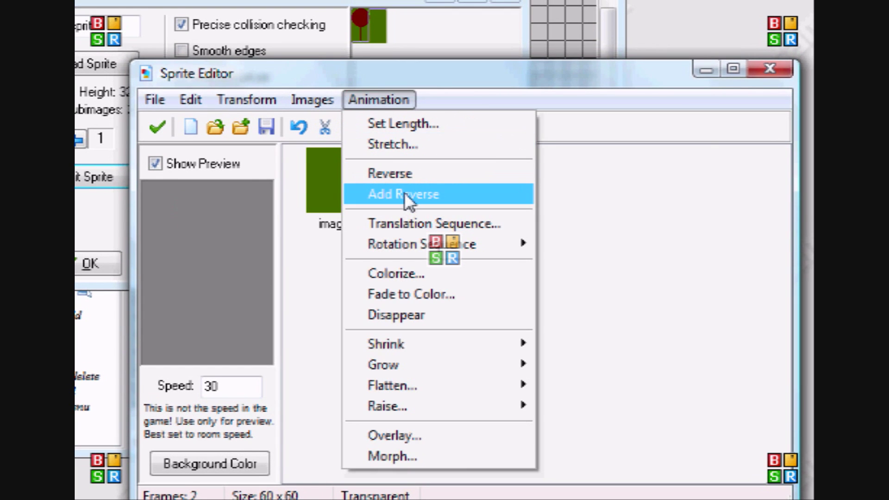
click(405, 195)
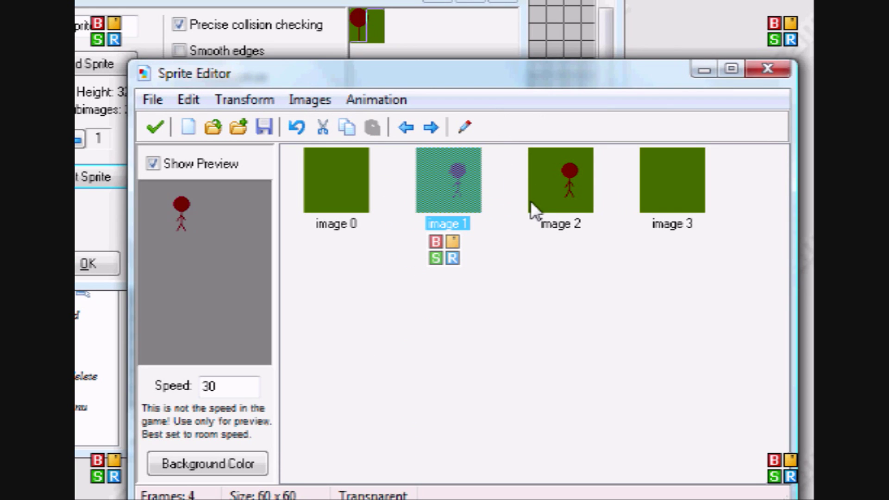
click(583, 186)
key(Delete)
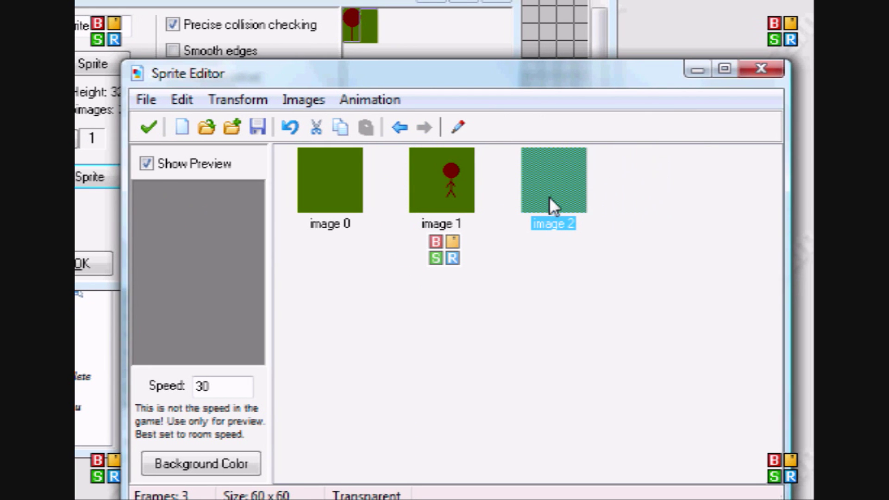
key(Delete)
Create a translation sequence of 6 frames with a horizontal shift of 1.
click(370, 100)
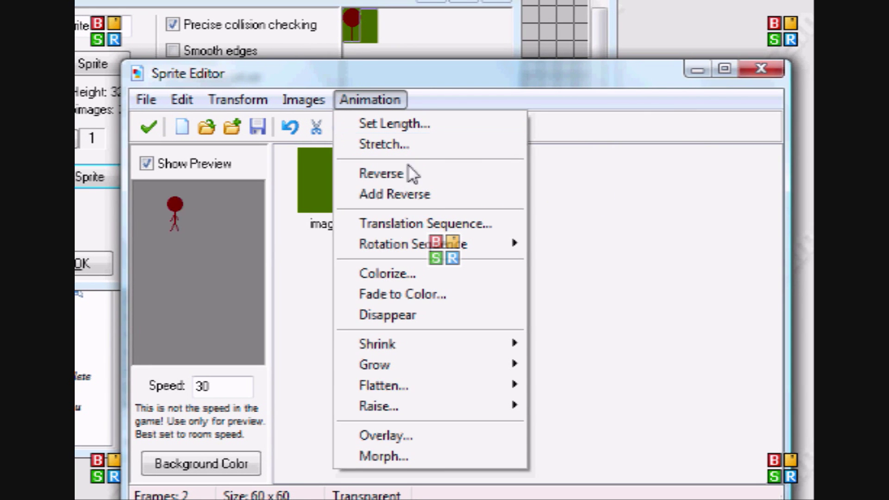
click(421, 224)
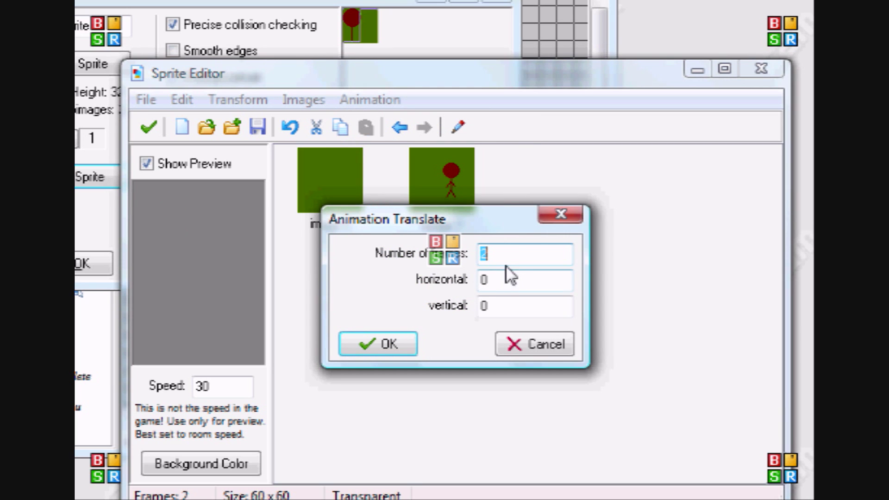
text(6)
key(Tab)
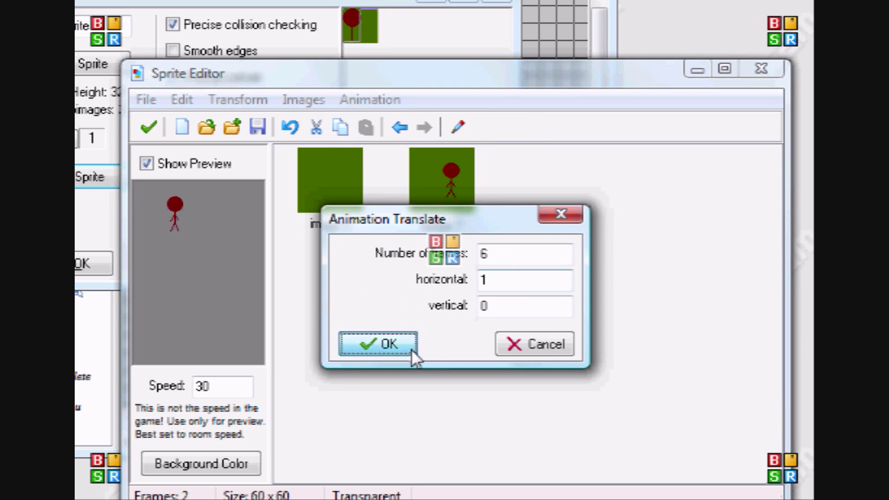
click(411, 348)
click(457, 333)
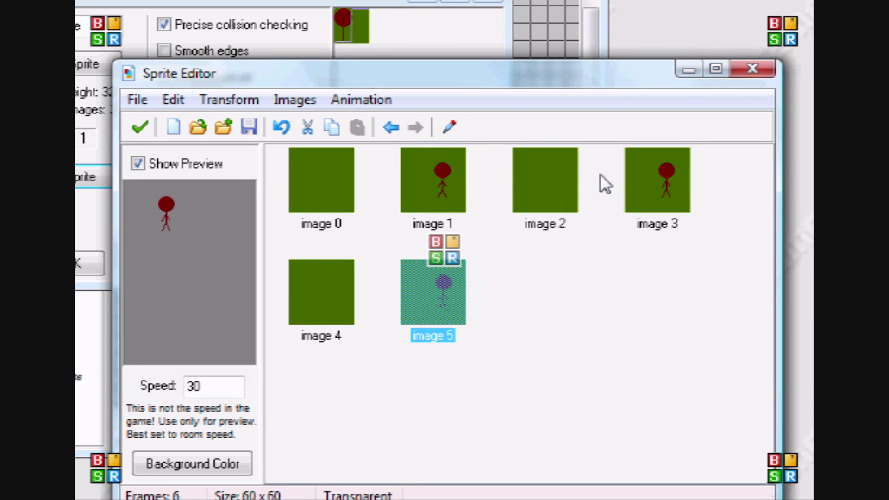
Delete the frames added by the translation sequence, starting from the last one.
key(Delete)
key(Delete)
key(Delete)
key(Delete)
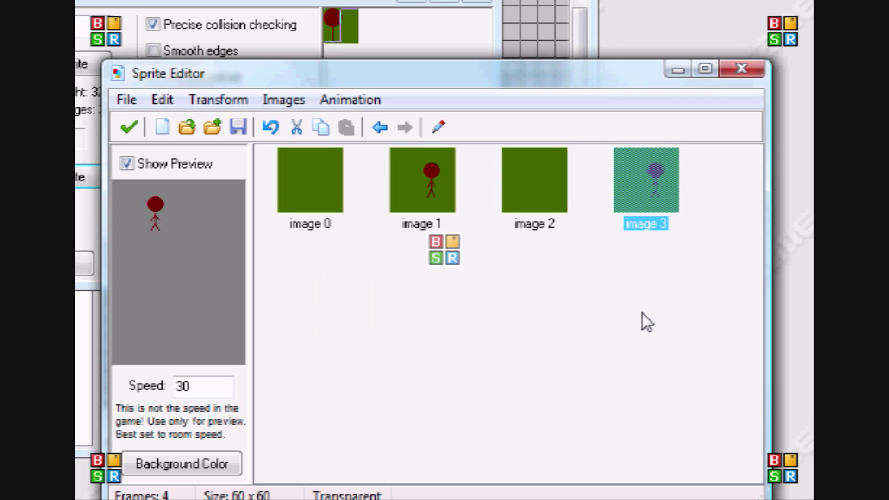